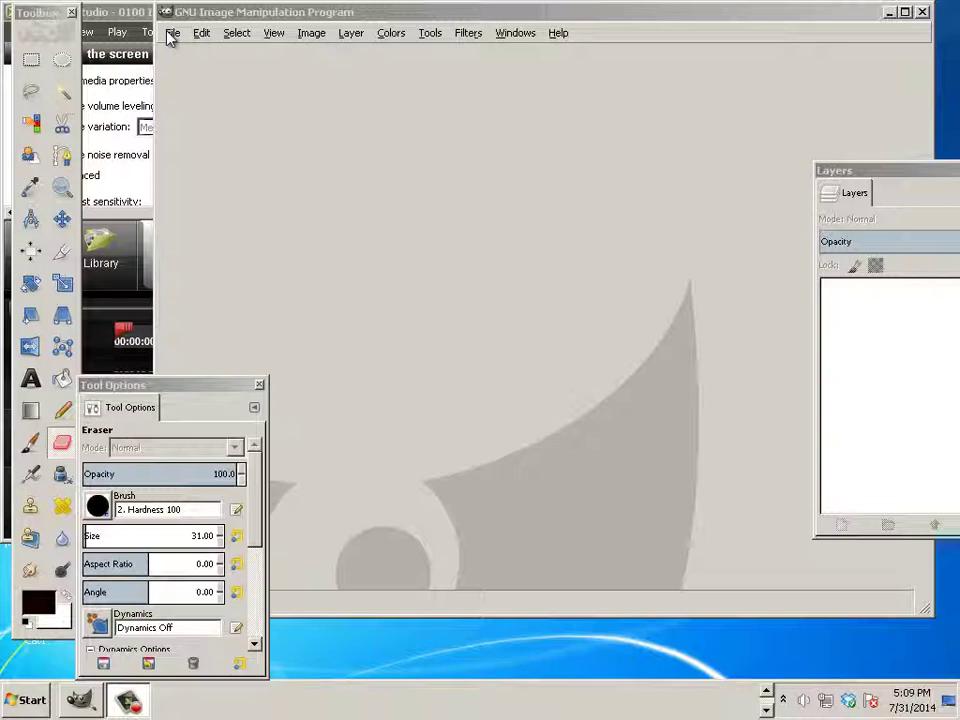
# Step: Open the grid image 'Level 1 (task 1) (photoshop).tif' in GIMP
pyautogui.click(171, 34)
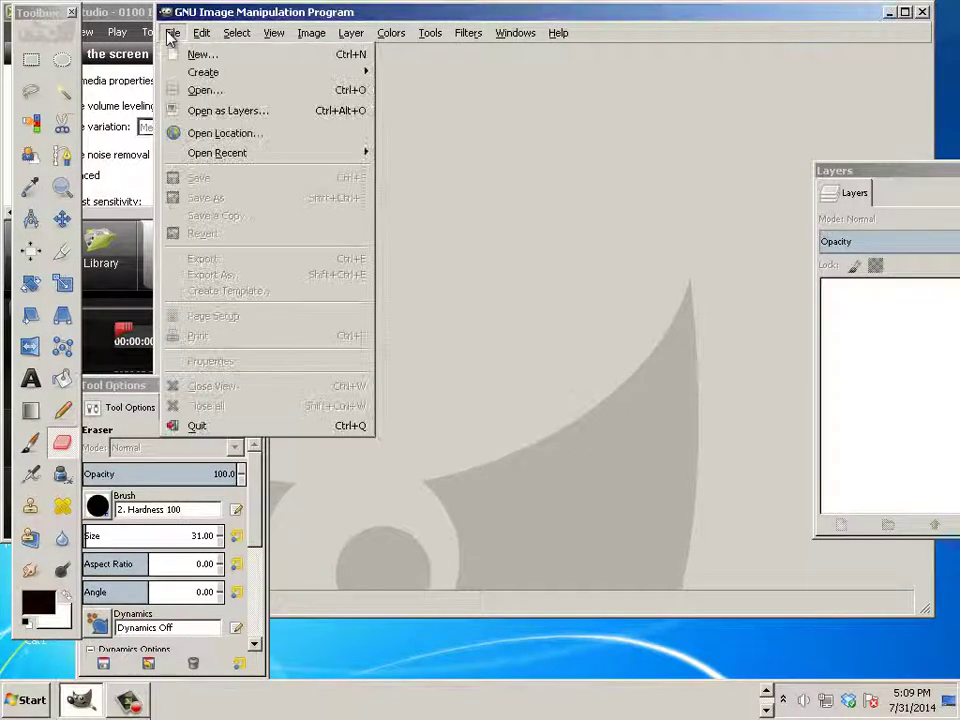
pyautogui.click(181, 91)
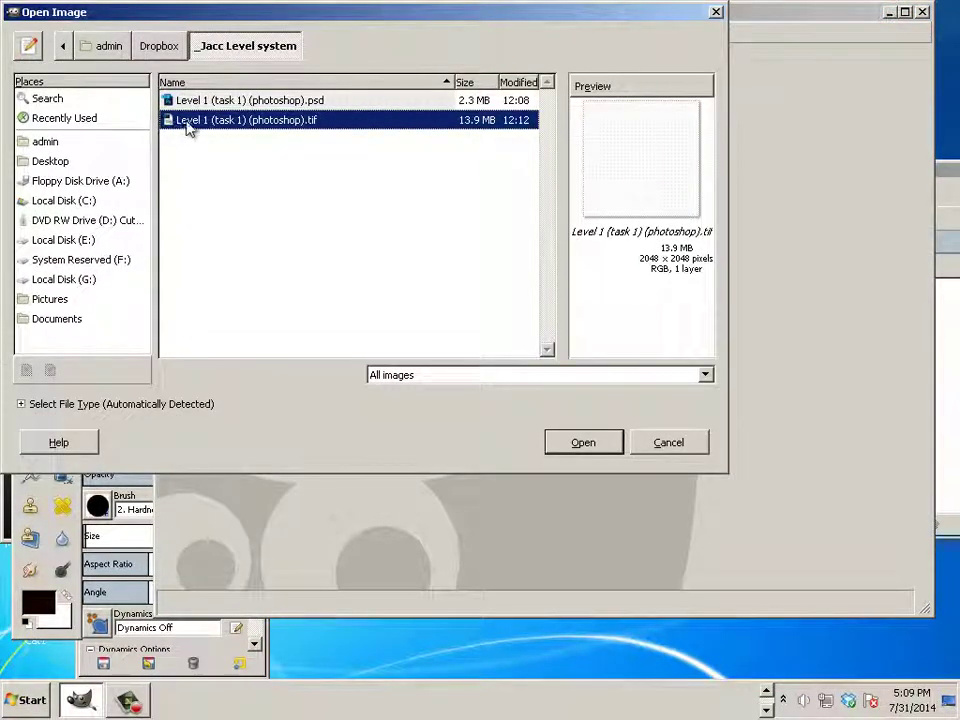
pyautogui.doubleClick(287, 121)
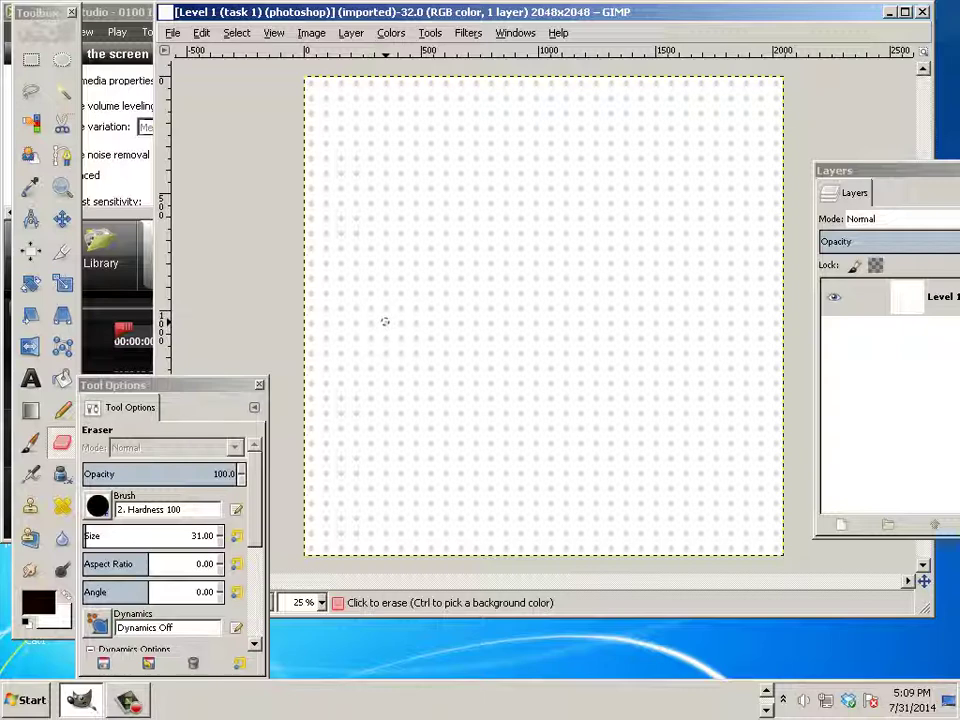
# Step: Drag the Layers dock from the right edge to the middle of the screen
pyautogui.moveTo(928, 171); pyautogui.dragTo(584, 175)
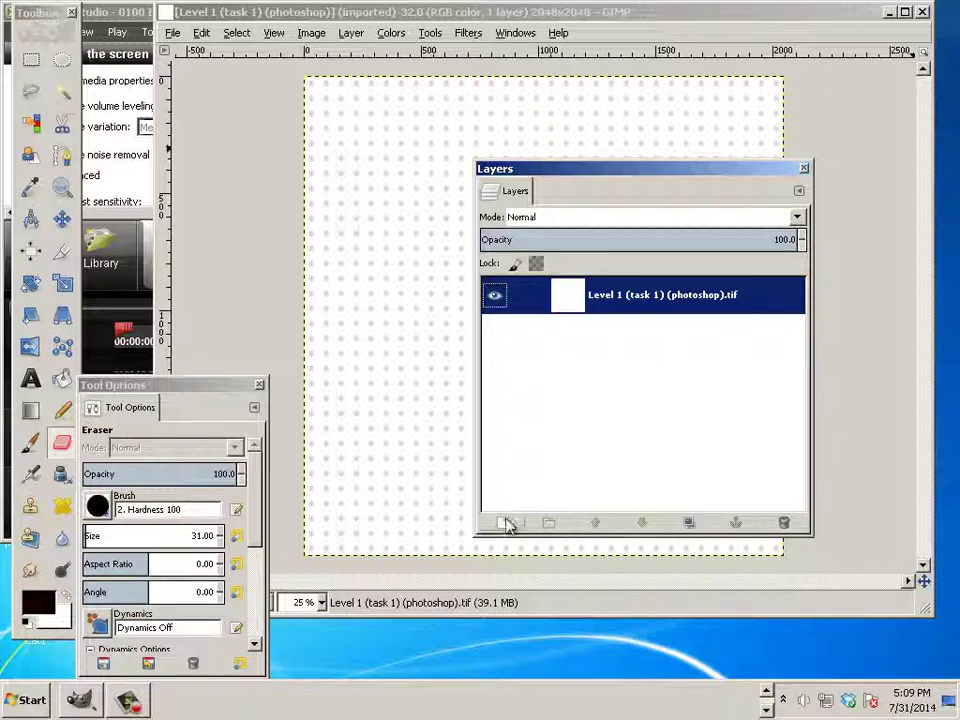
pyautogui.moveTo(590, 180); pyautogui.dragTo(520, 200)
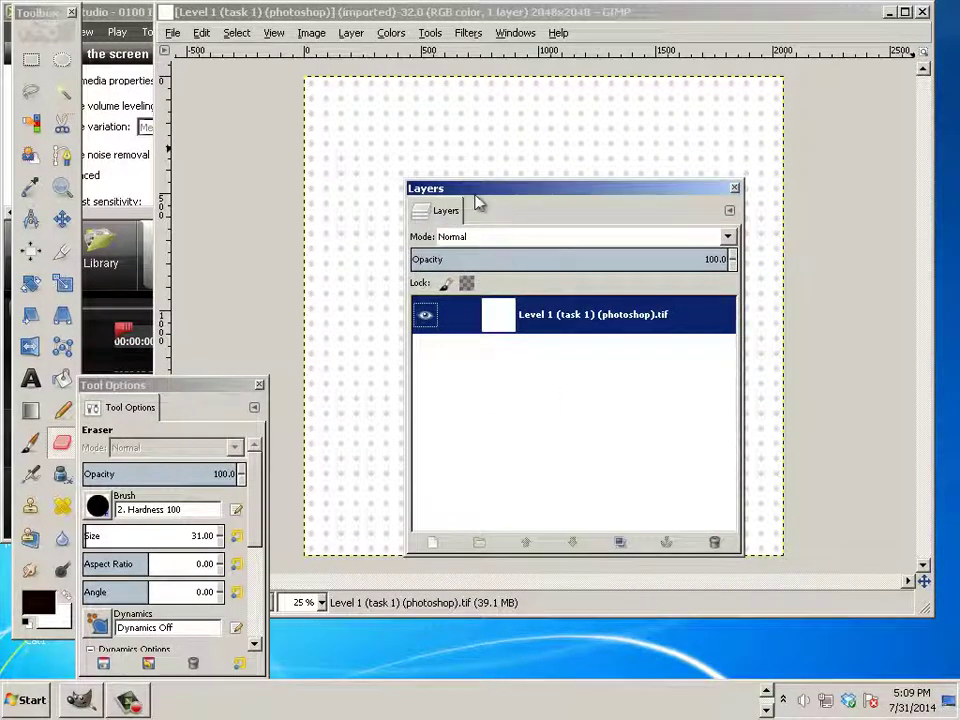
# Step: Add a new transparent layer and set the paintbrush colour to bright red
pyautogui.click(431, 543)
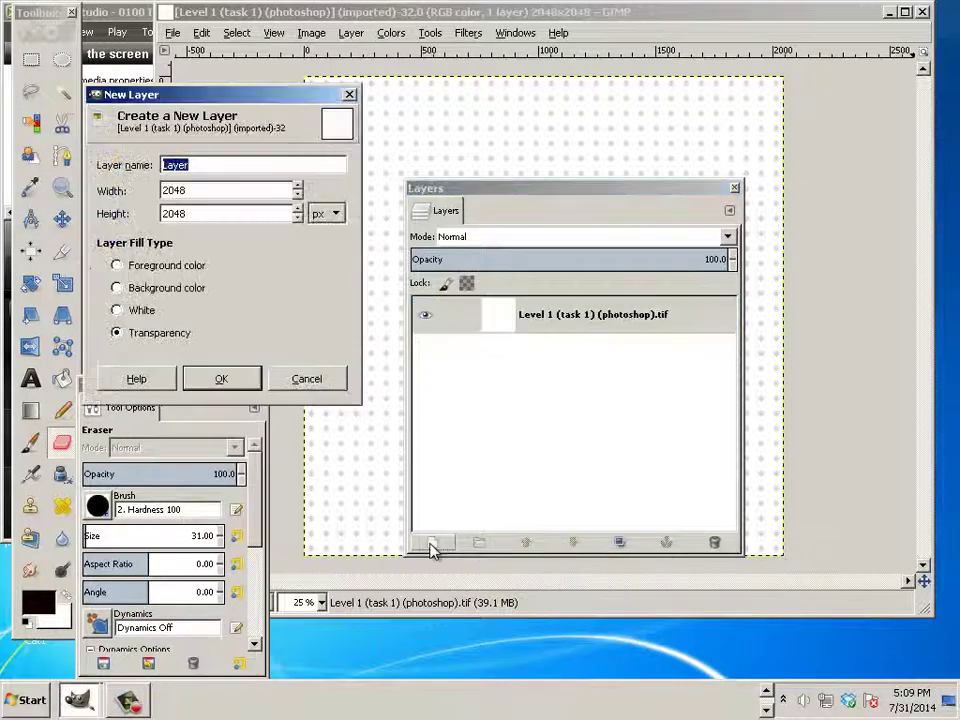
pyautogui.click(212, 380)
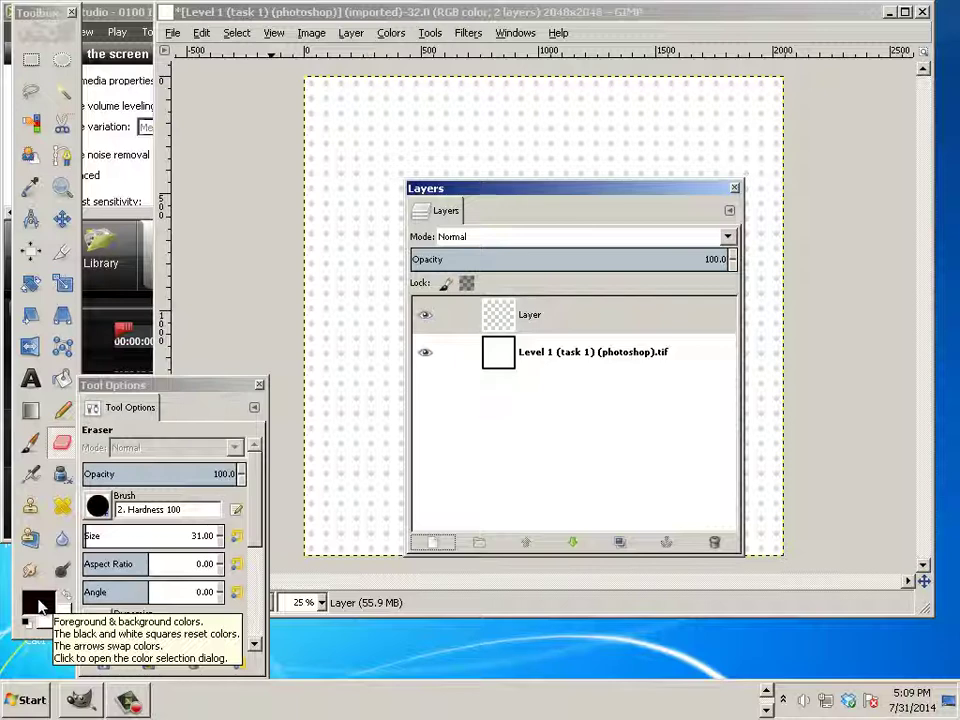
pyautogui.click(30, 441)
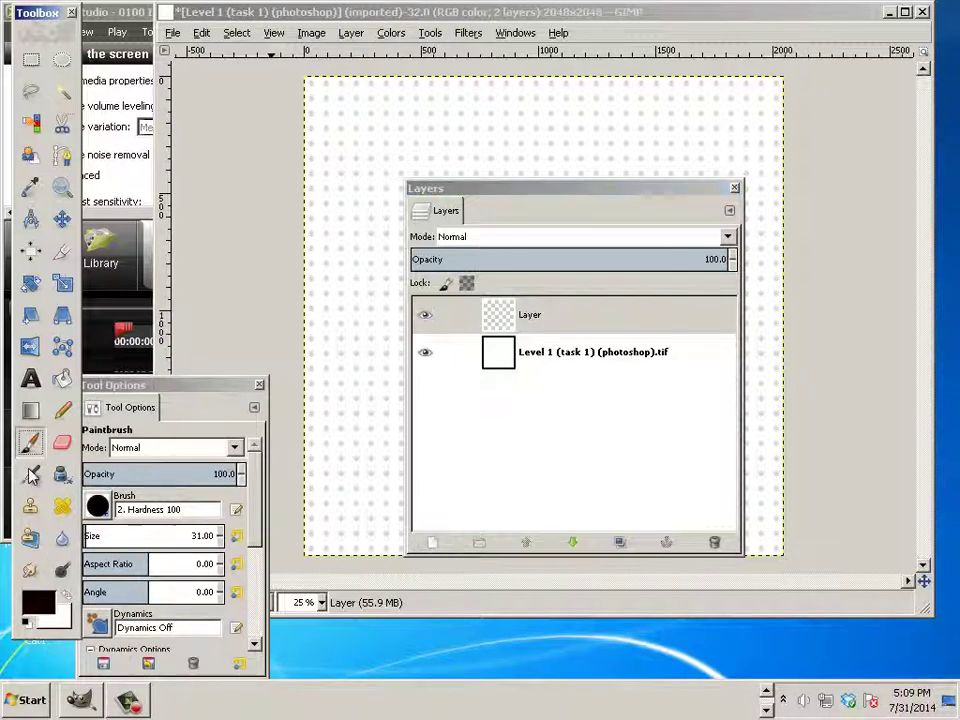
pyautogui.click(38, 602)
pyautogui.moveTo(124, 489); pyautogui.dragTo(160, 412)
pyautogui.click(252, 629)
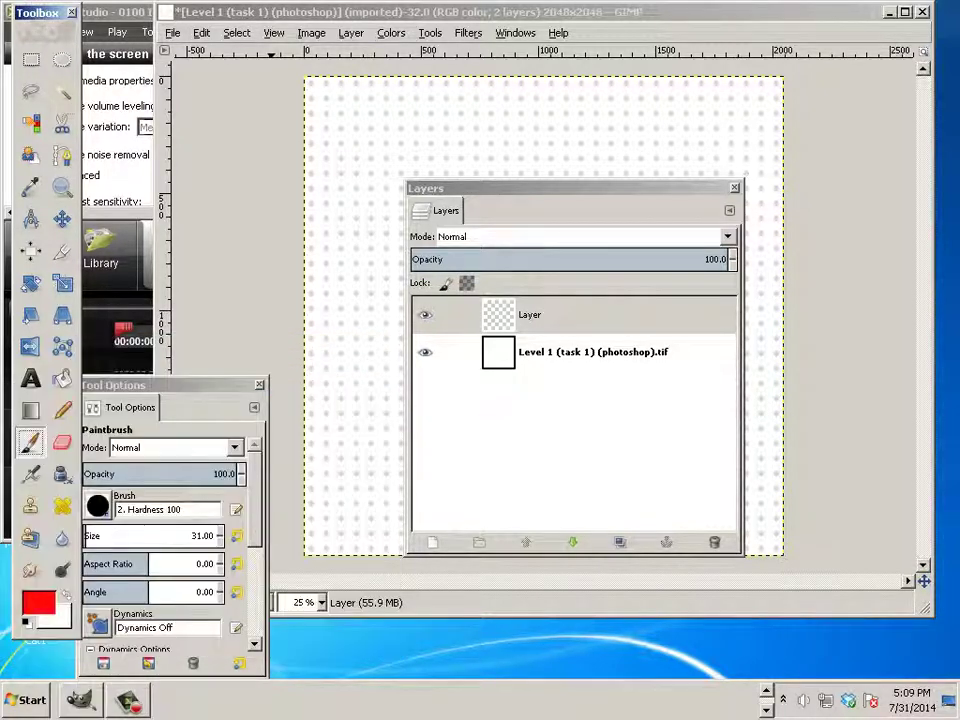
# Step: Paint short red door marks at the left, right, top and bottom edge midpoints
pyautogui.click(311, 203)
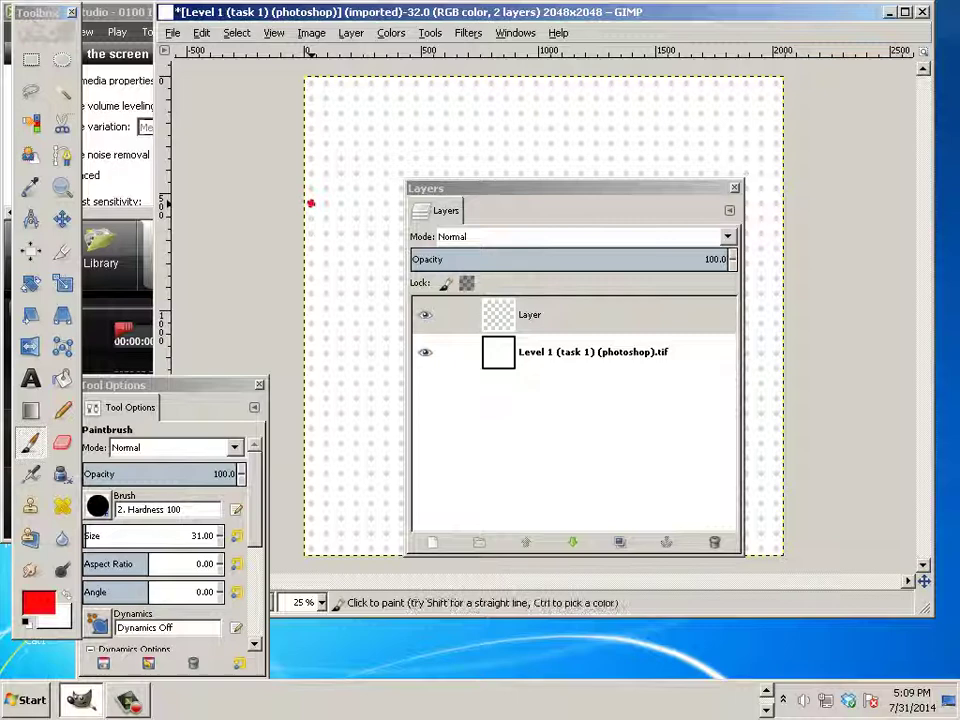
pyautogui.keyDown('shift'); pyautogui.click(311, 232); pyautogui.keyUp('shift')
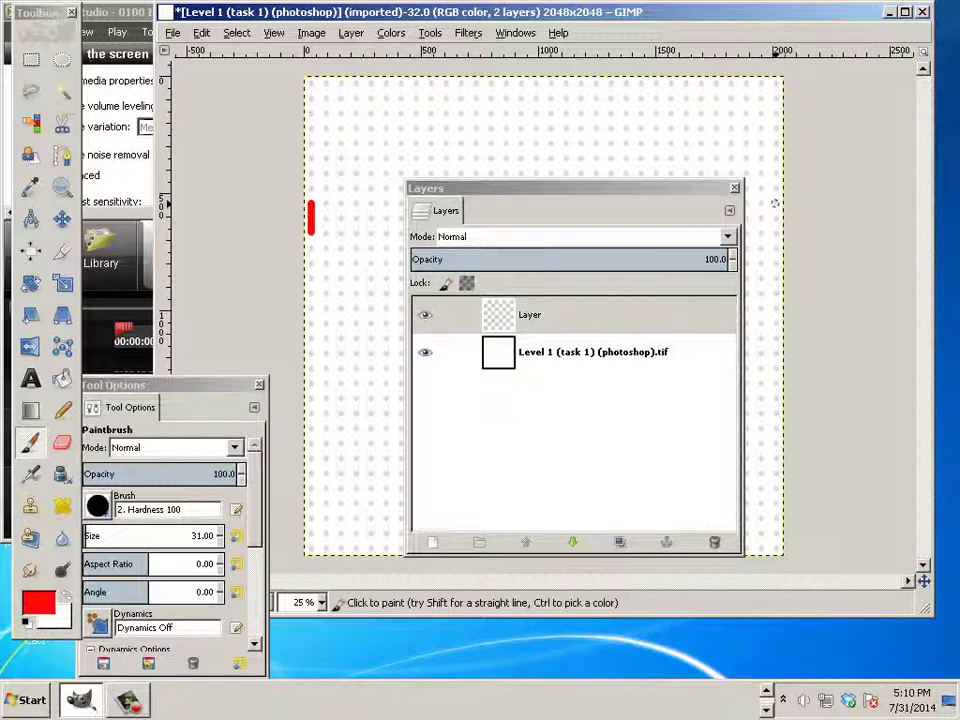
pyautogui.keyDown('shift'); pyautogui.click(775, 234); pyautogui.keyUp('shift')
pyautogui.moveTo(506, 190); pyautogui.dragTo(836, 440)
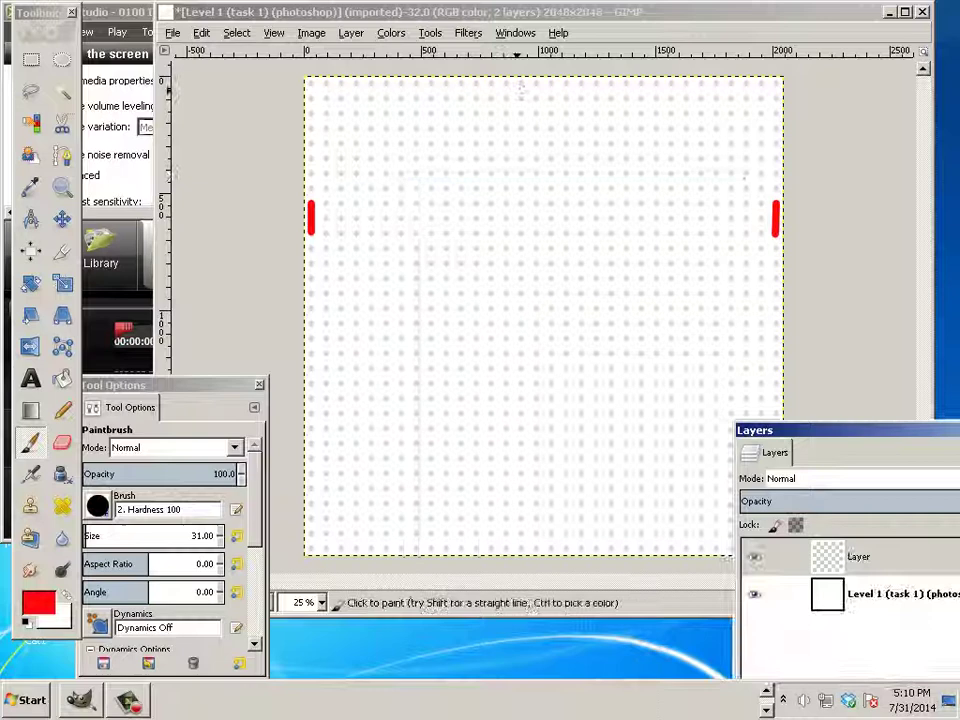
pyautogui.click(477, 85)
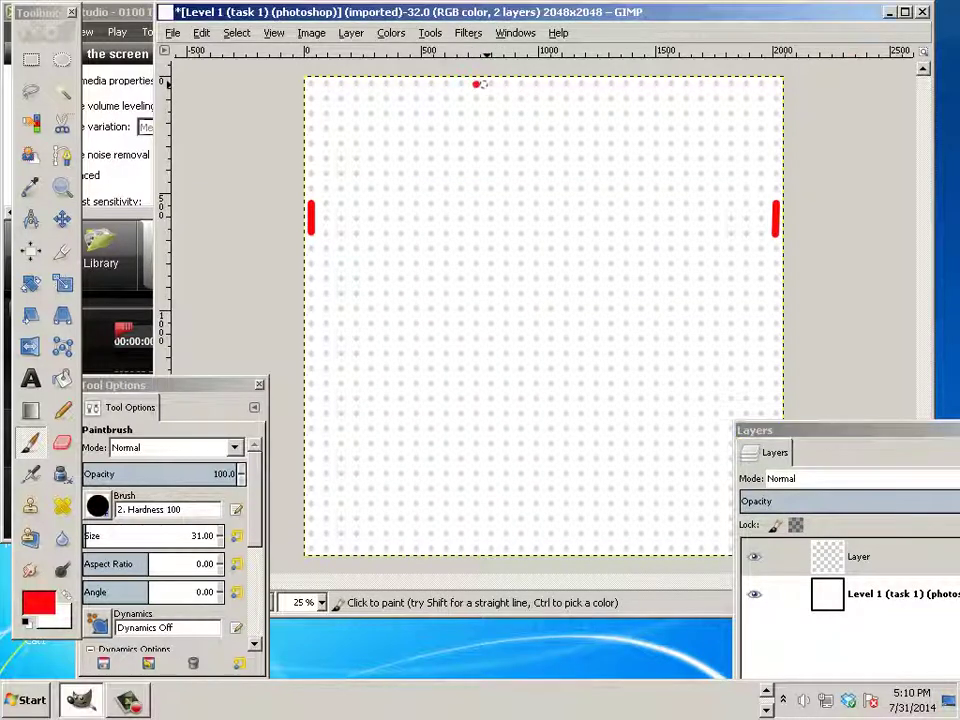
pyautogui.keyDown('shift'); pyautogui.click(508, 85); pyautogui.keyUp('shift')
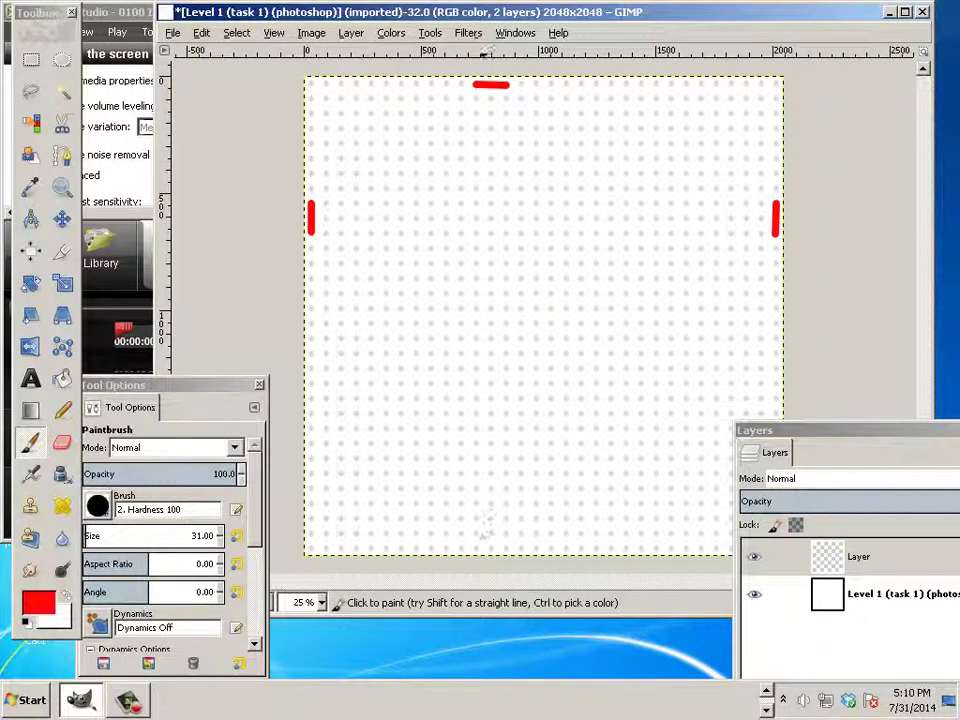
pyautogui.keyDown('shift'); pyautogui.click(508, 548); pyautogui.keyUp('shift')
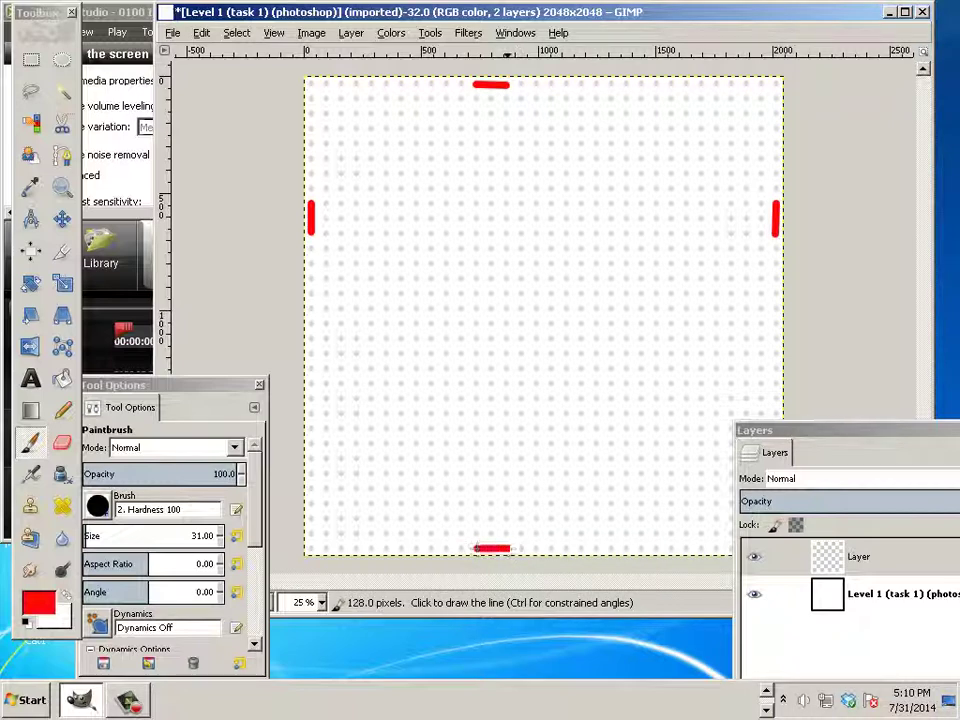
pyautogui.moveTo(840, 431); pyautogui.dragTo(695, 185)
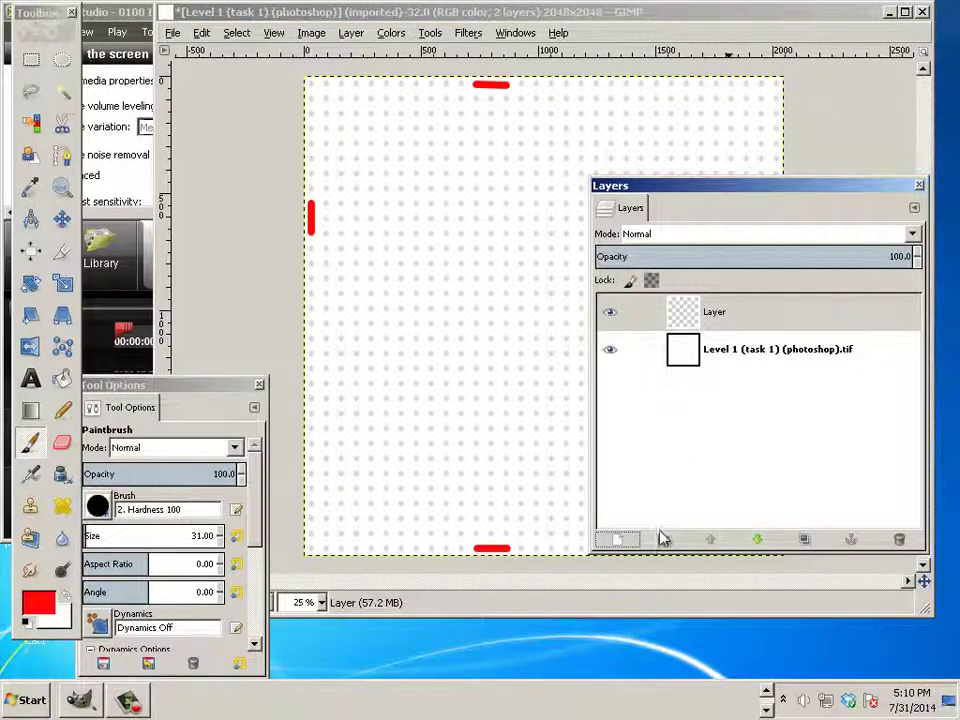
# Step: Add a second transparent layer, Layer #1, and set the foreground colour to black
pyautogui.click(618, 541)
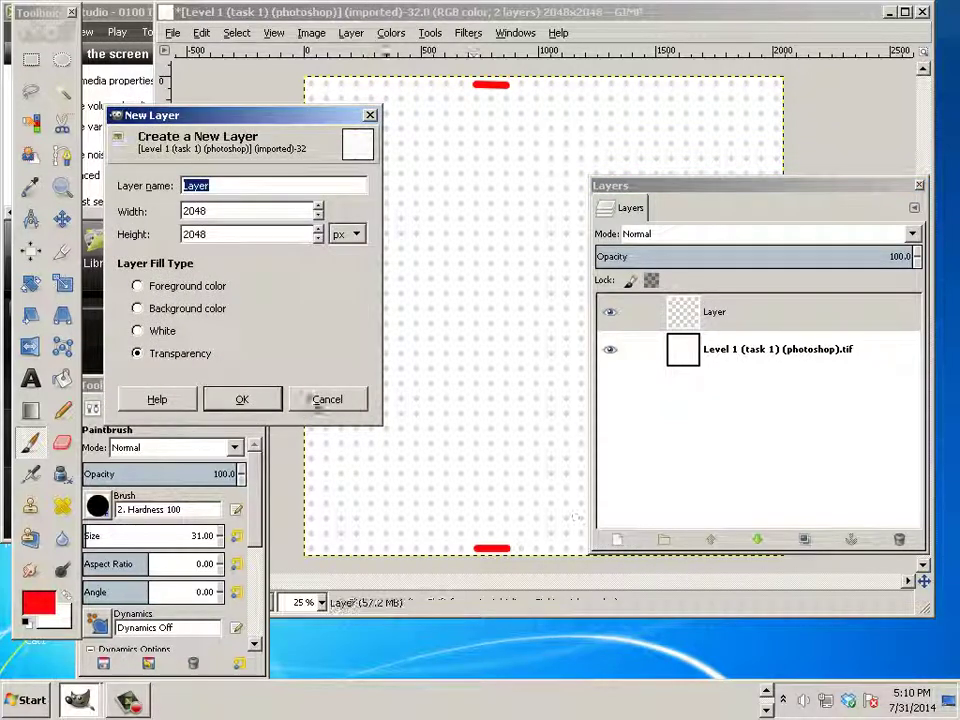
pyautogui.click(240, 399)
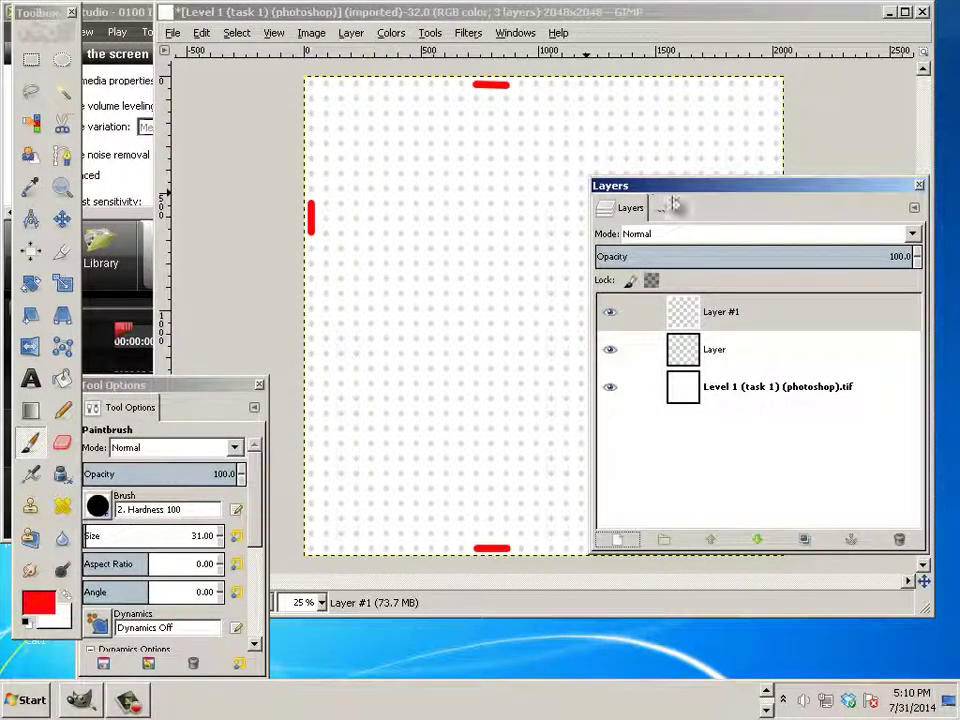
pyautogui.moveTo(621, 185); pyautogui.dragTo(729, 189)
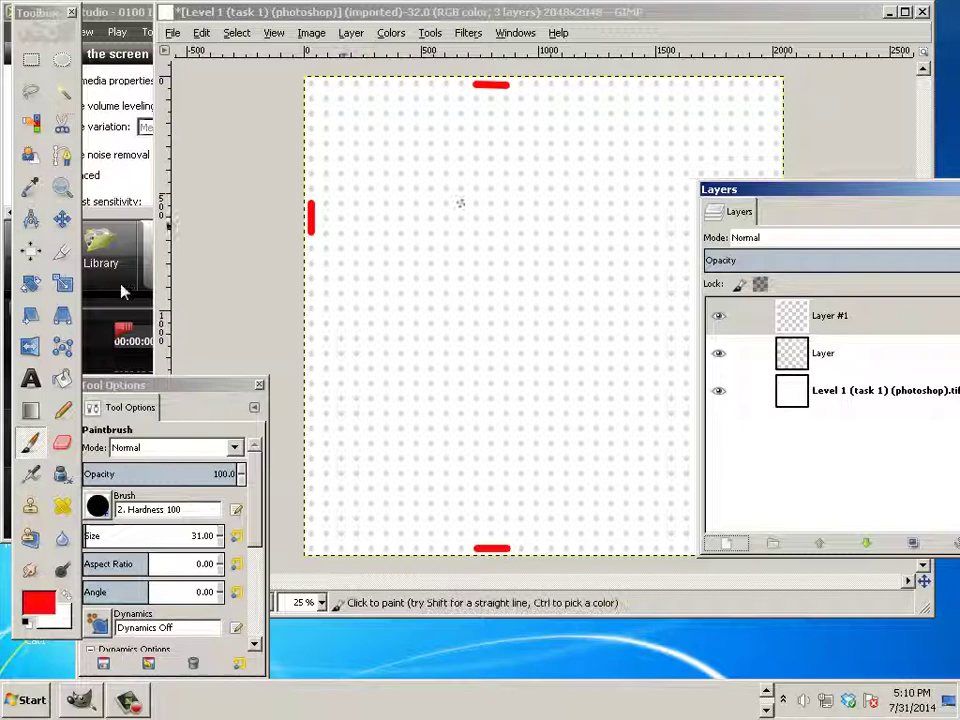
pyautogui.click(36, 604)
pyautogui.click(63, 441)
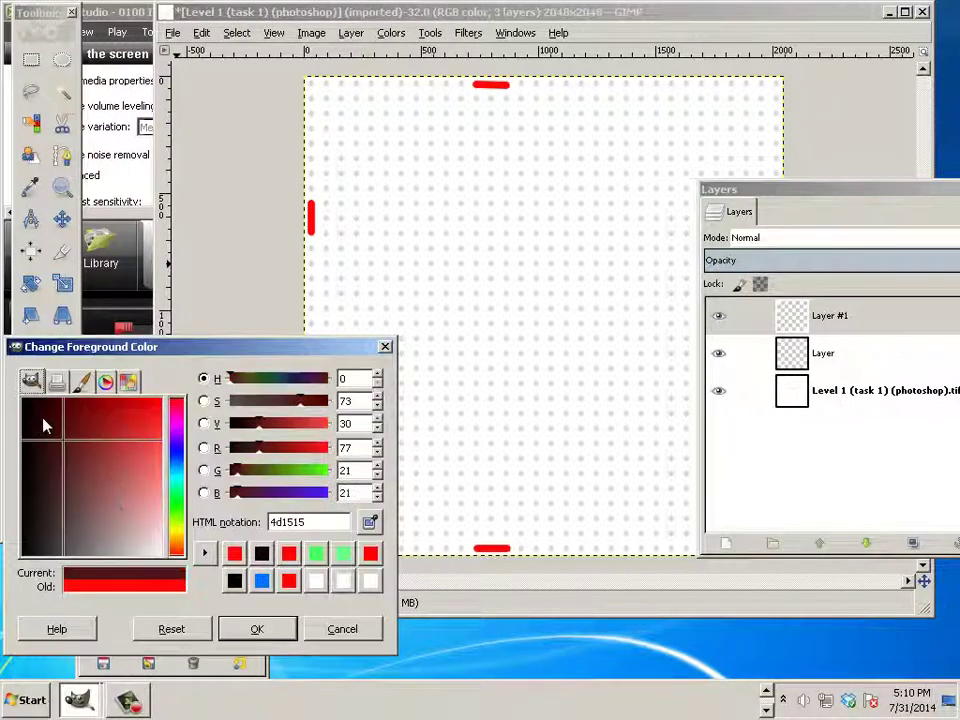
pyautogui.moveTo(44, 426); pyautogui.dragTo(25, 398)
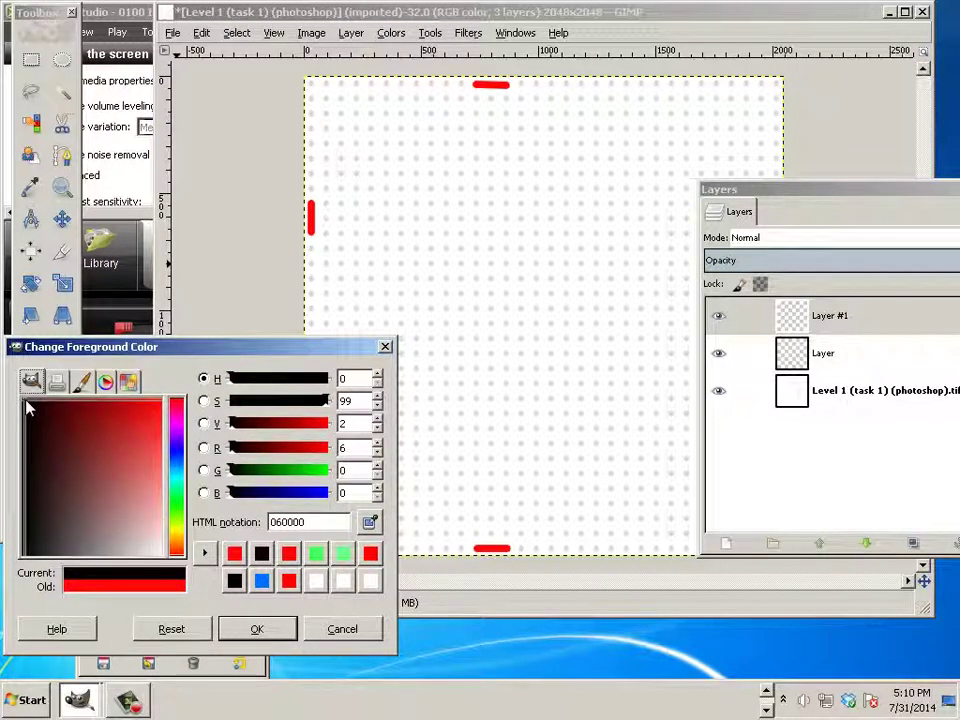
pyautogui.click(248, 632)
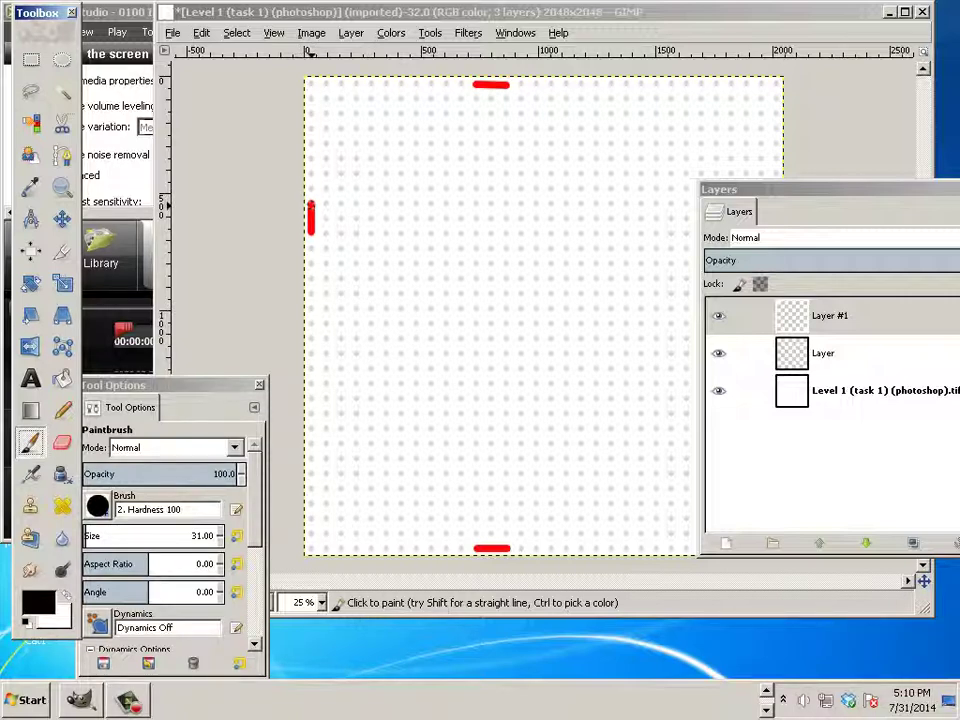
# Step: Draw two parallel black wall lines running right from the left red door
pyautogui.press('shift')
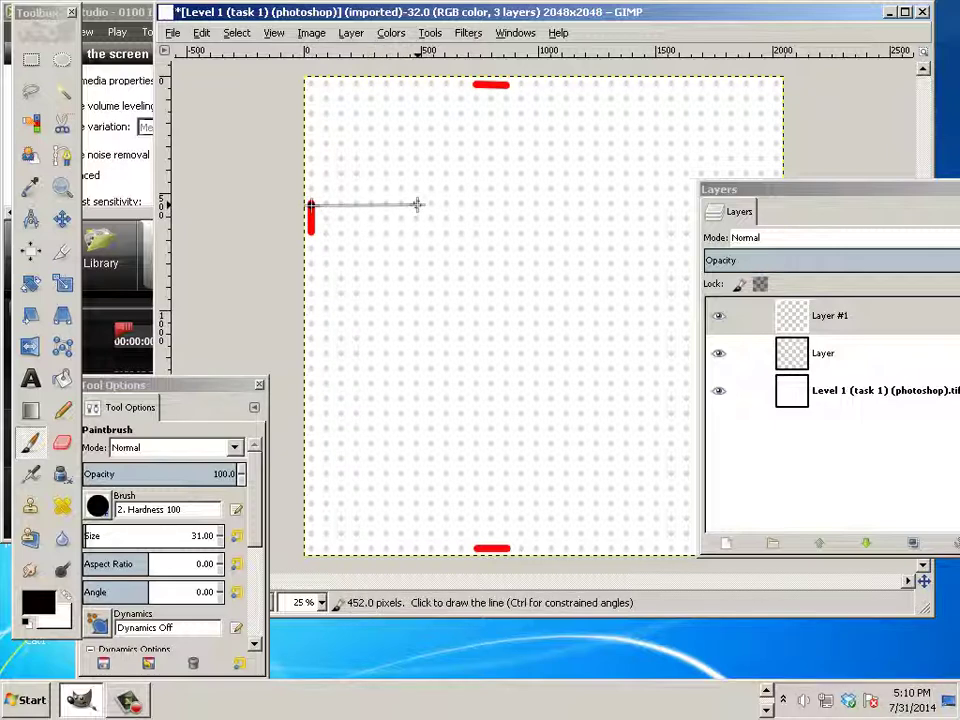
pyautogui.keyDown('shift'); pyautogui.click(418, 205); pyautogui.keyUp('shift')
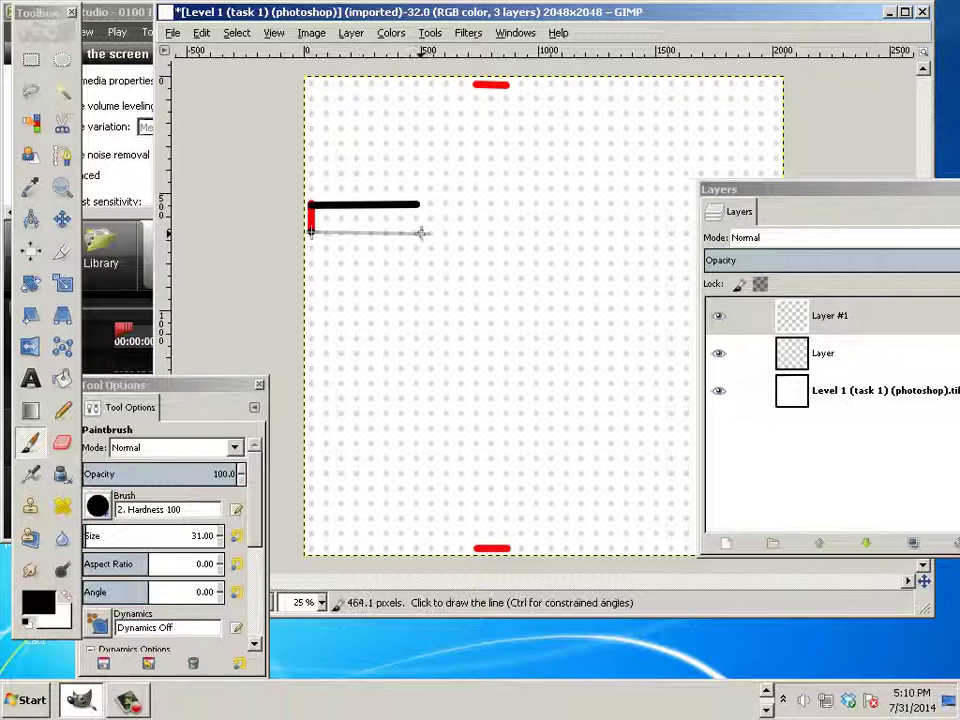
pyautogui.keyDown('shift'); pyautogui.click(420, 231); pyautogui.keyUp('shift')
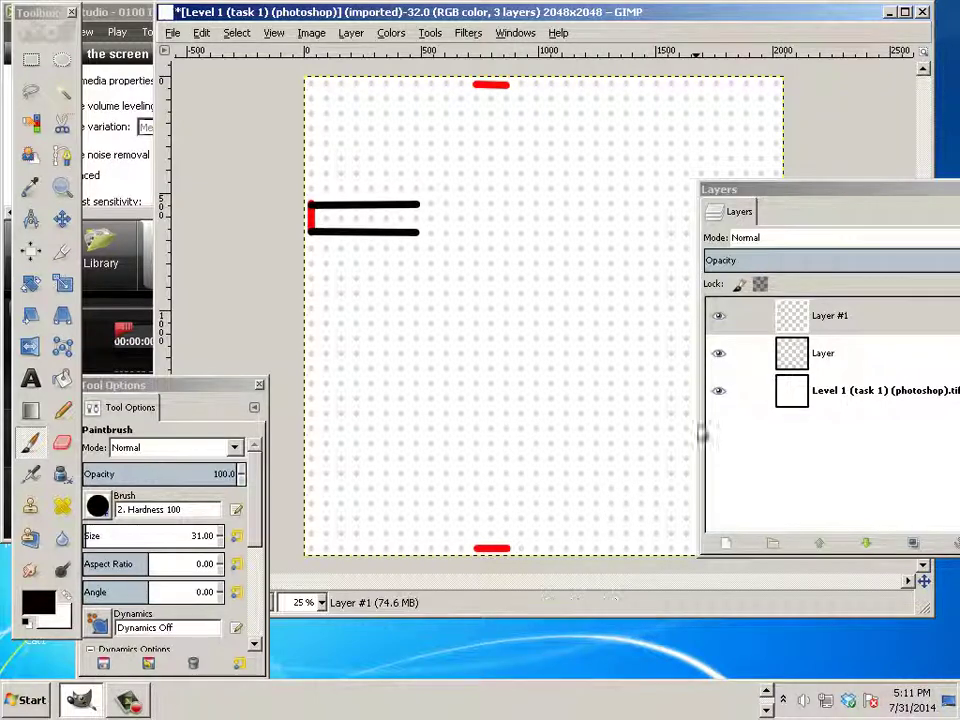
# Step: Hide the bottom grid layer and choose PNG as the export file type
pyautogui.click(718, 393)
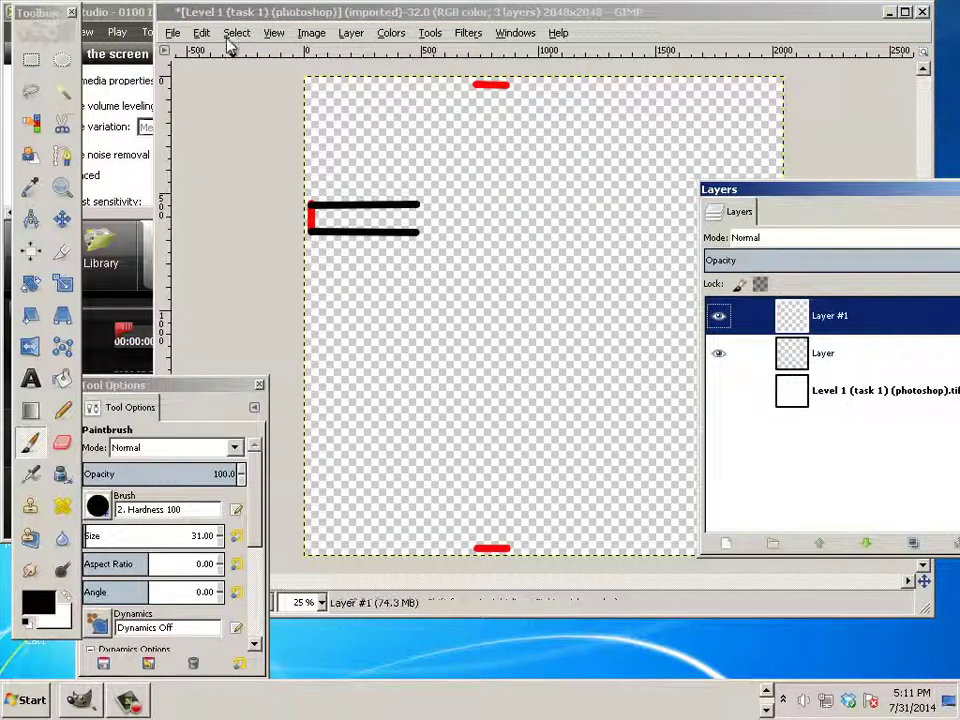
pyautogui.click(174, 35)
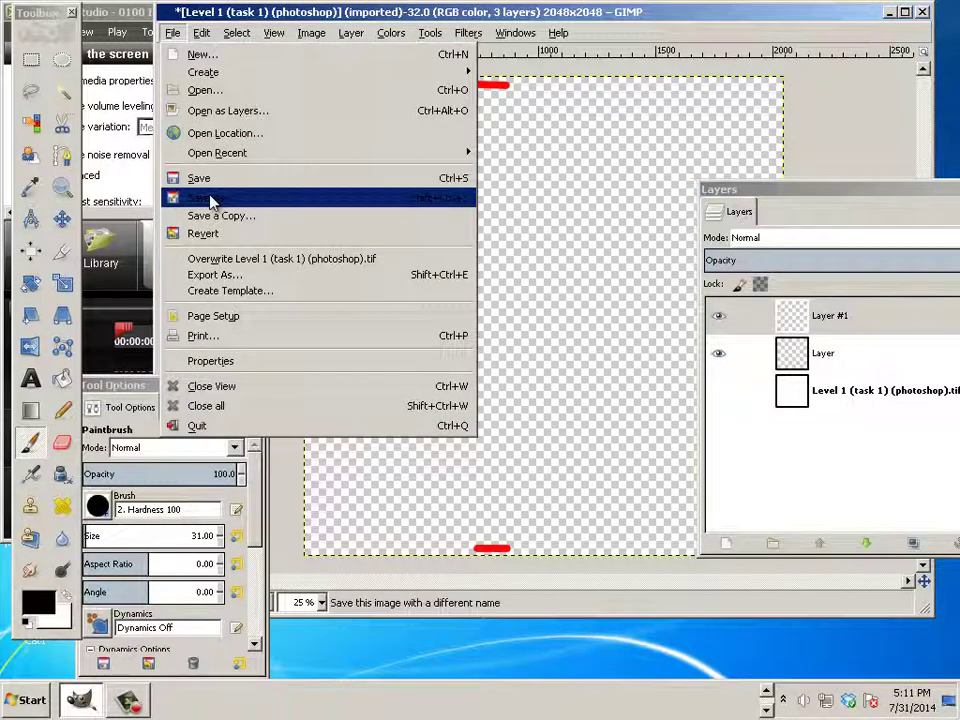
pyautogui.click(212, 275)
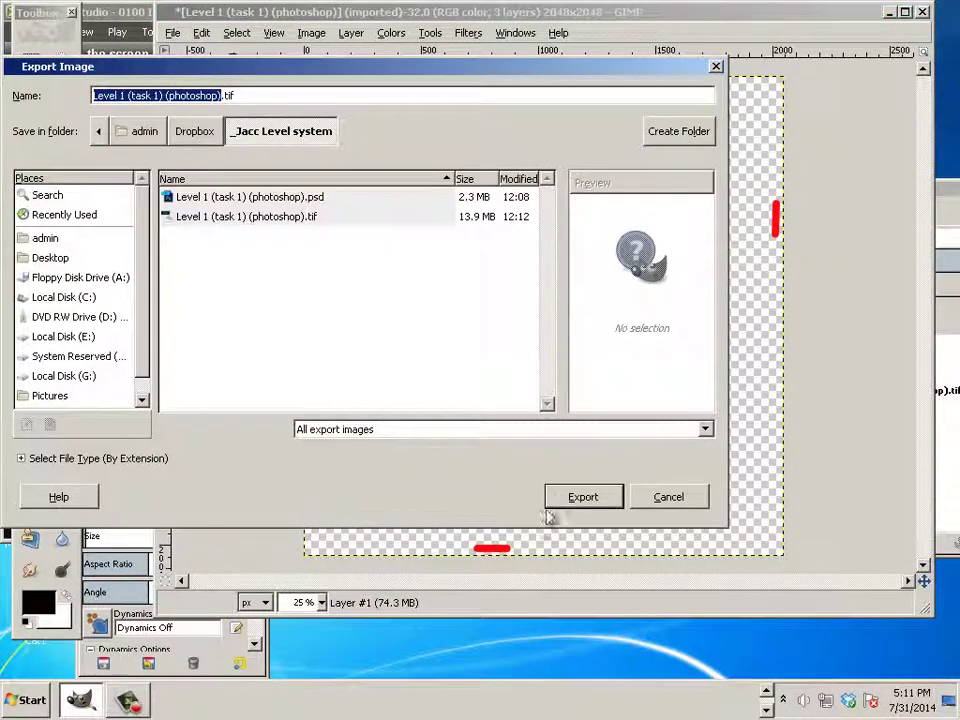
pyautogui.click(474, 435)
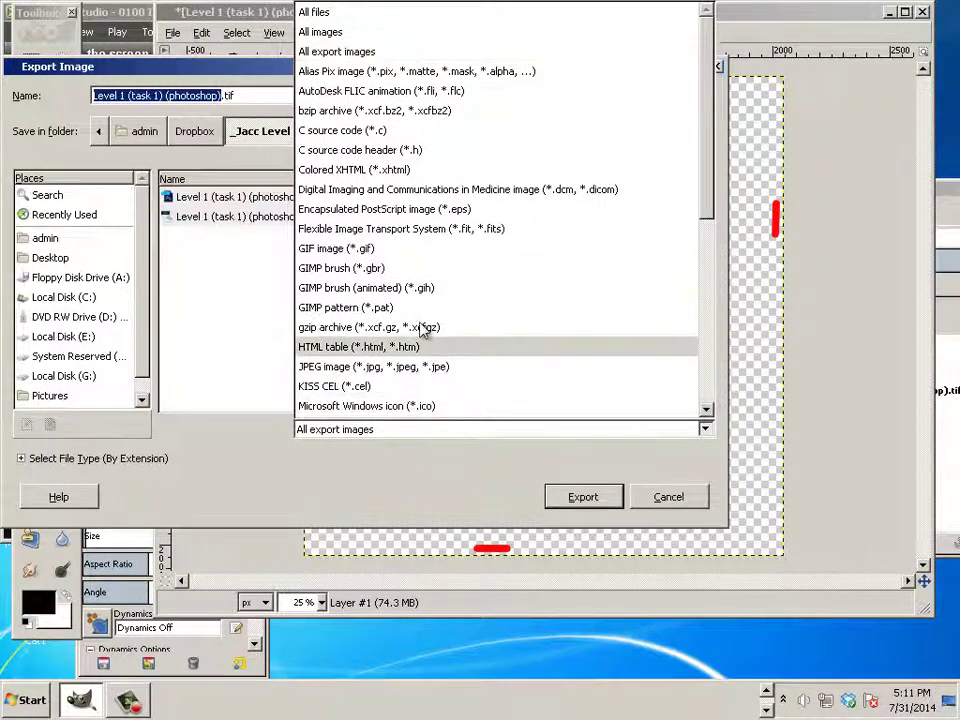
pyautogui.scroll(-3, 396, 285)
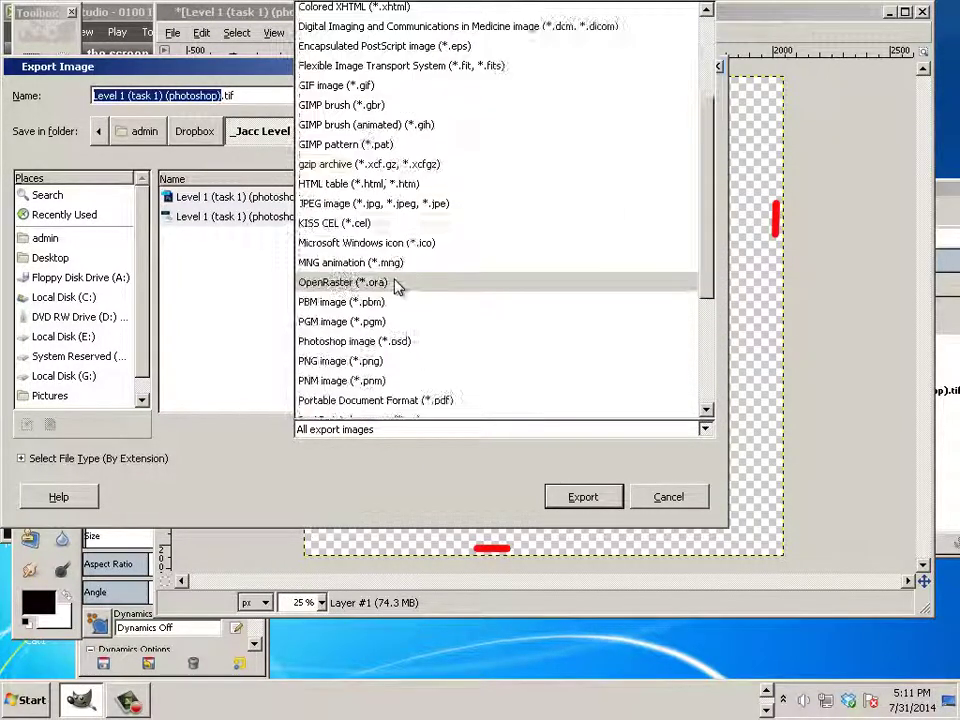
pyautogui.click(350, 365)
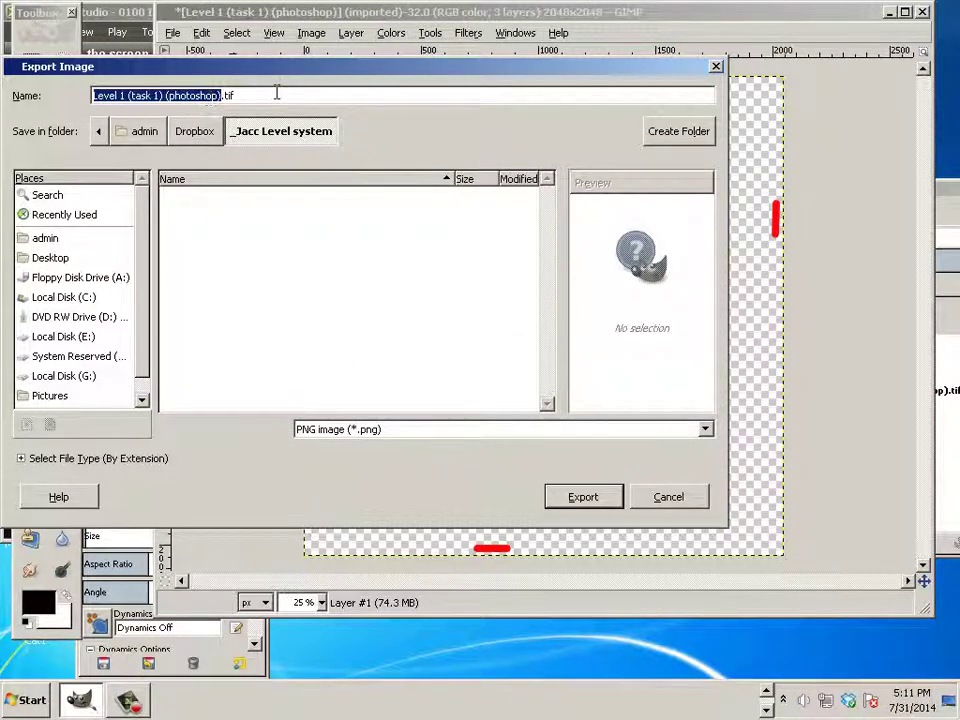
# Step: Replace the file name with the maze name ending in .PNG and export
pyautogui.moveTo(277, 93); pyautogui.dragTo(40, 72)
pyautogui.write('jaso')
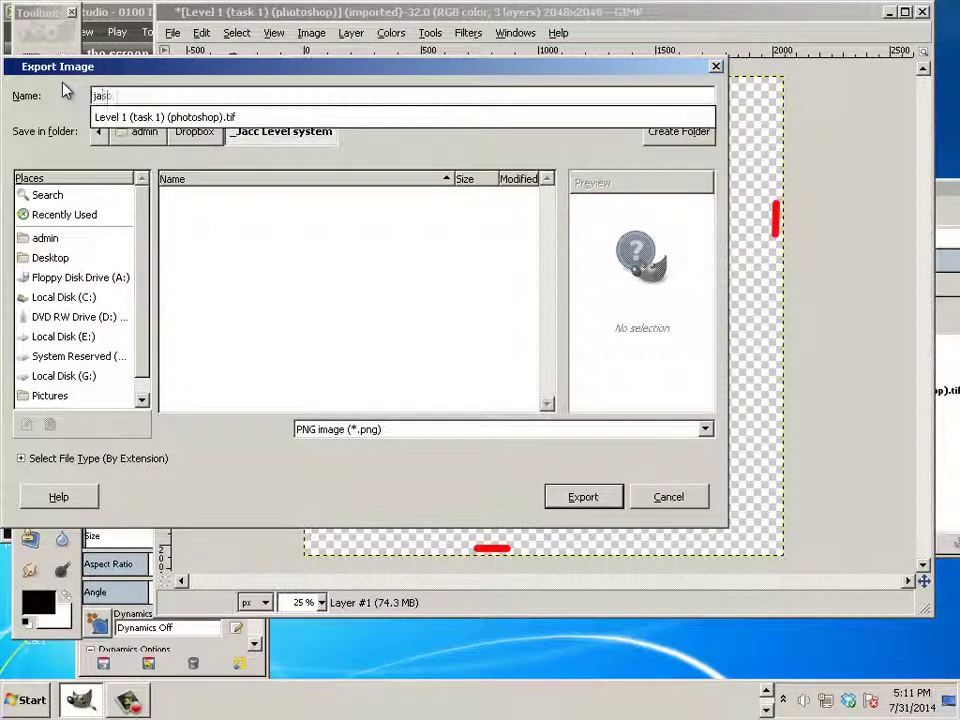
pyautogui.write('n welsh ')
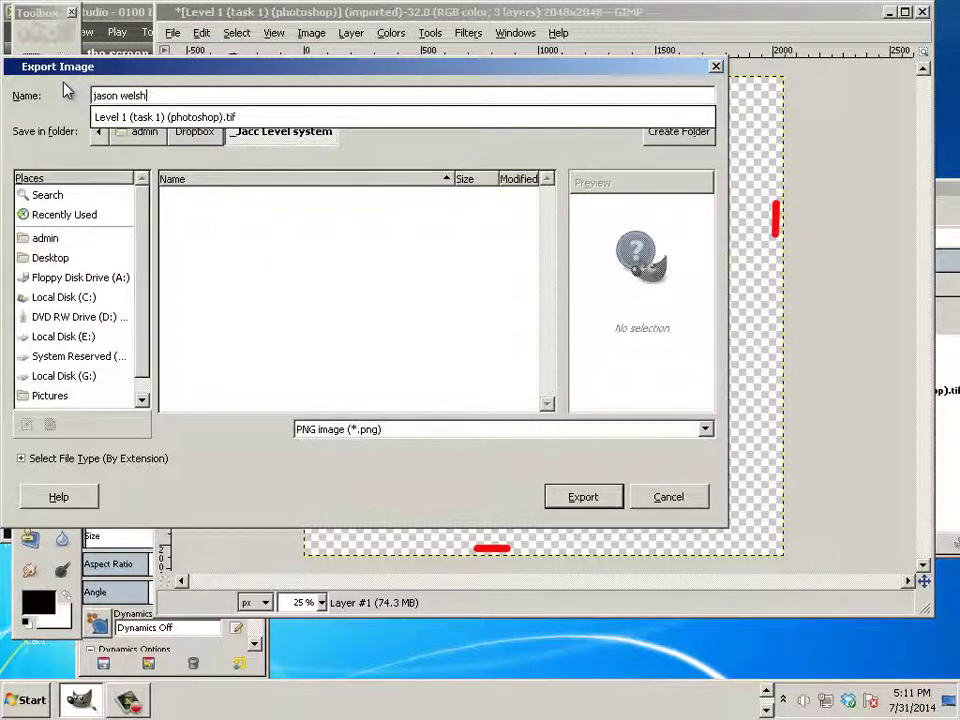
pyautogui.write('maze')
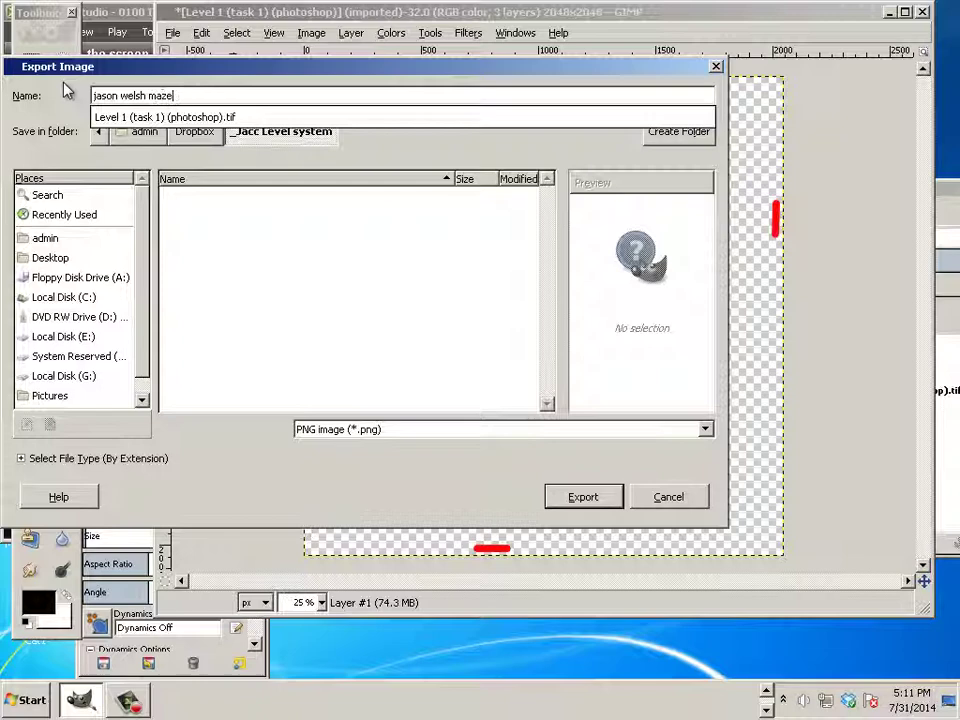
pyautogui.click(358, 101)
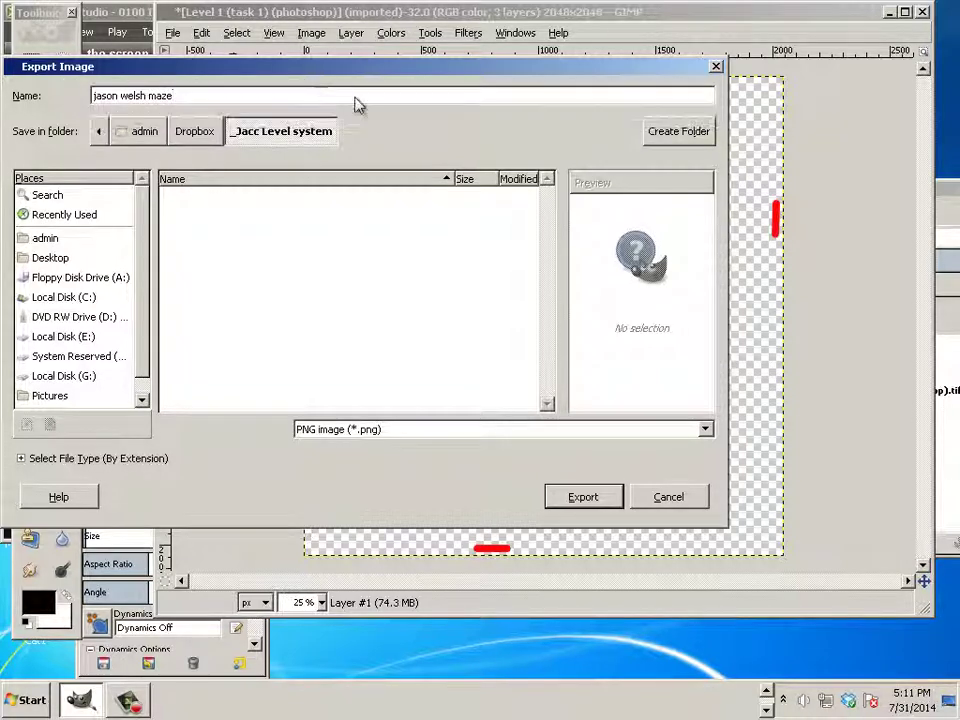
pyautogui.click(572, 501)
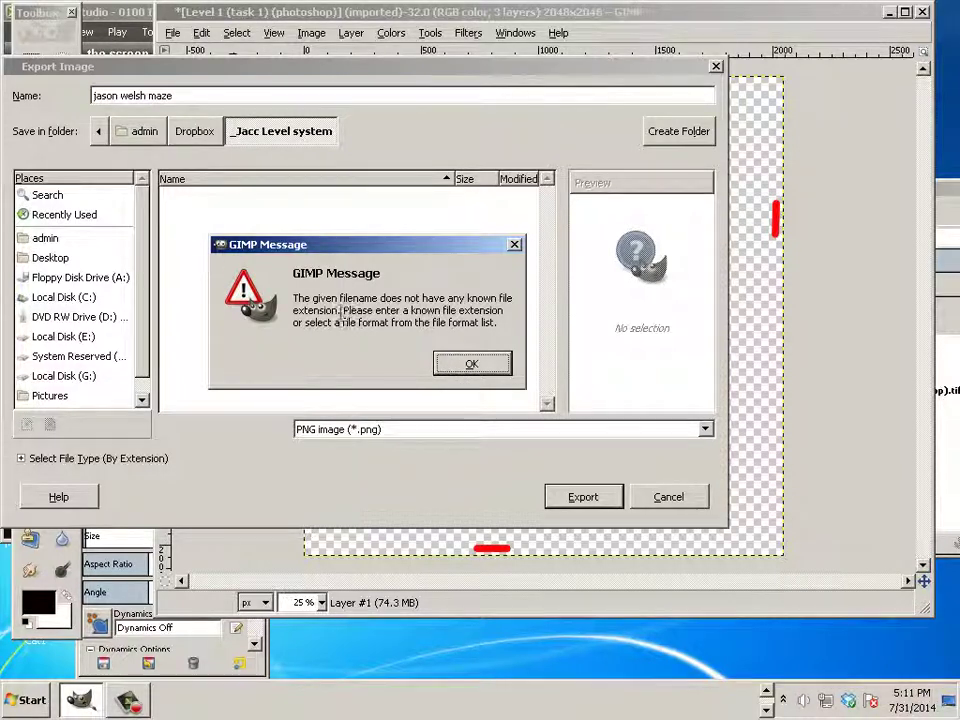
pyautogui.click(470, 364)
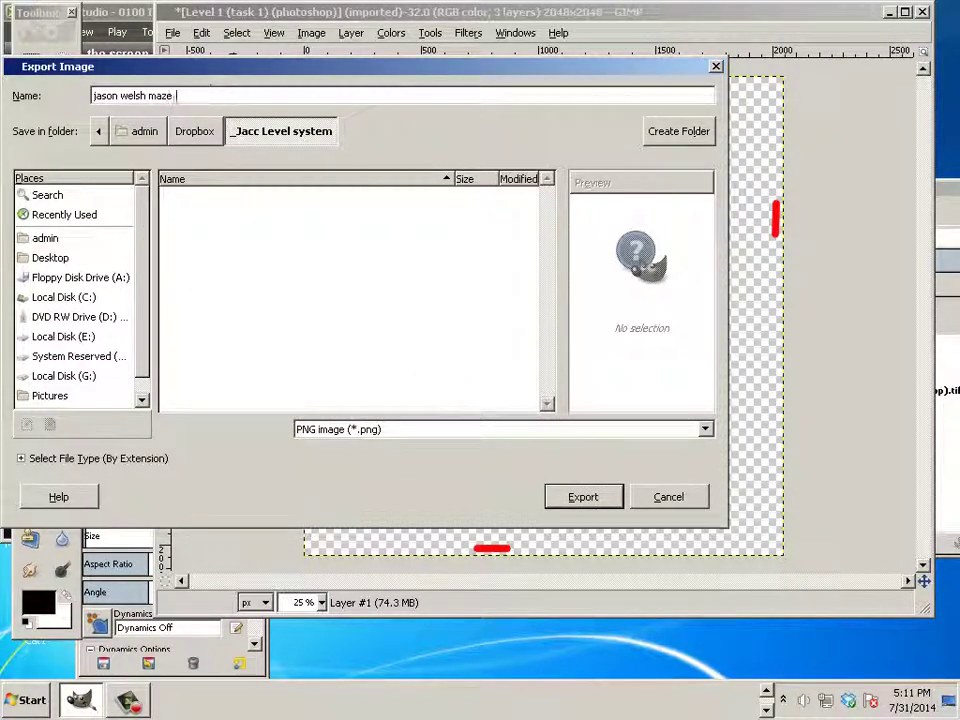
pyautogui.write('.p')
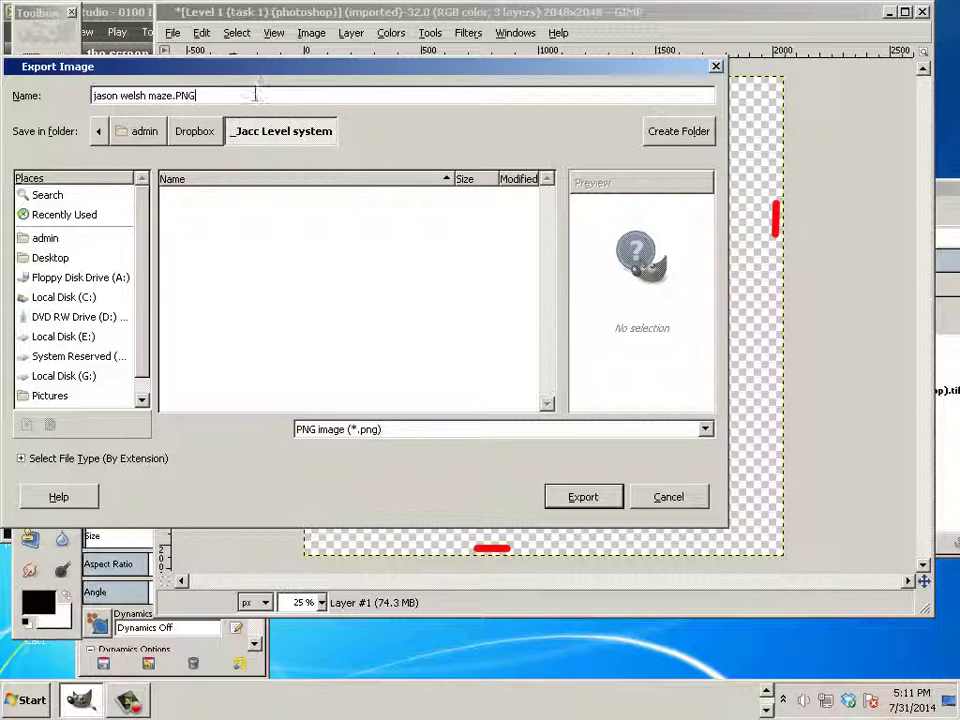
pyautogui.click(585, 498)
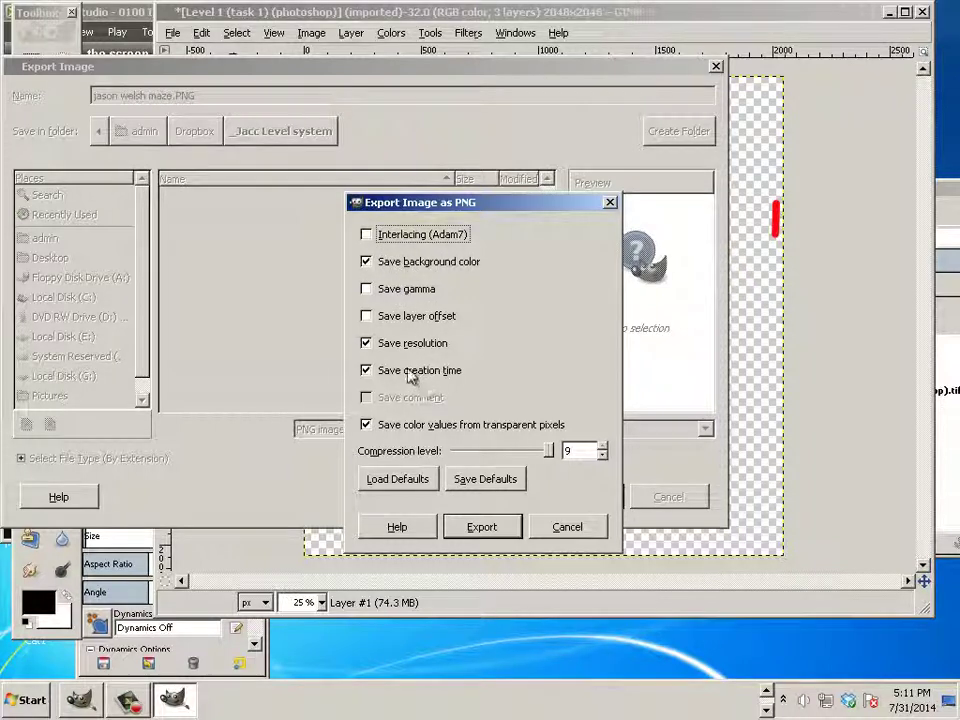
# Step: Export the PNG without saving the background colour, then open Windows Explorer
pyautogui.click(372, 266)
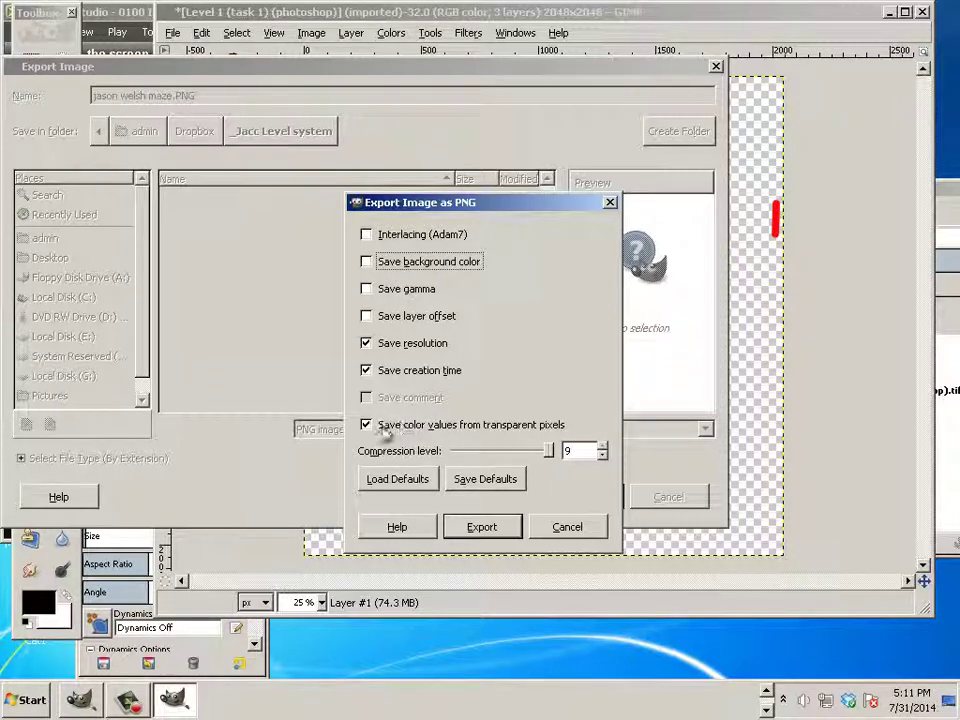
pyautogui.click(479, 527)
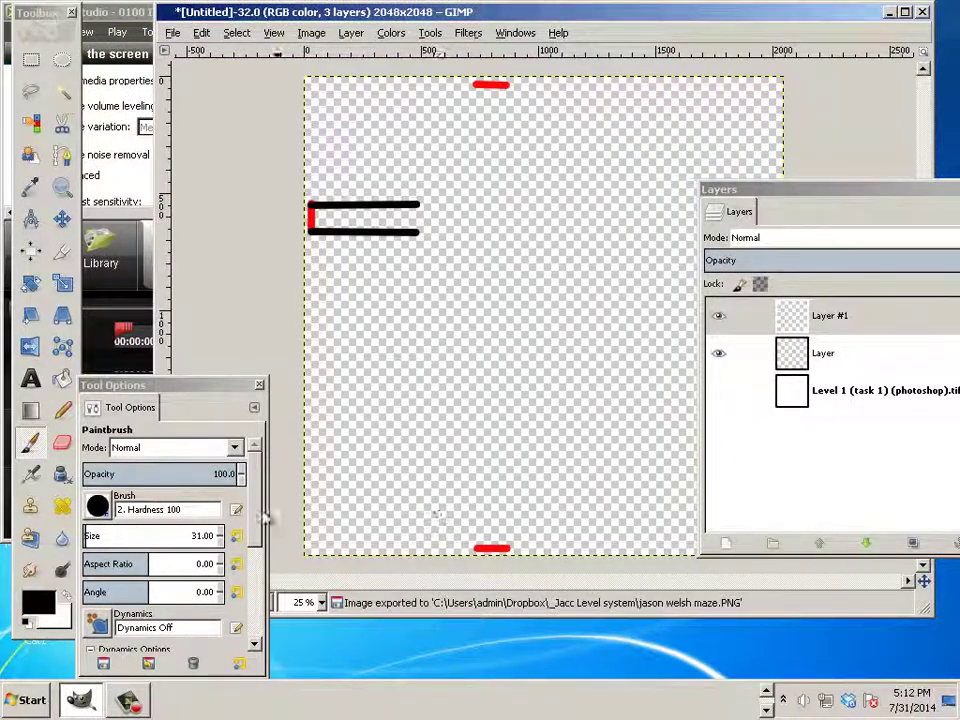
pyautogui.press('super')
pyautogui.press('super')
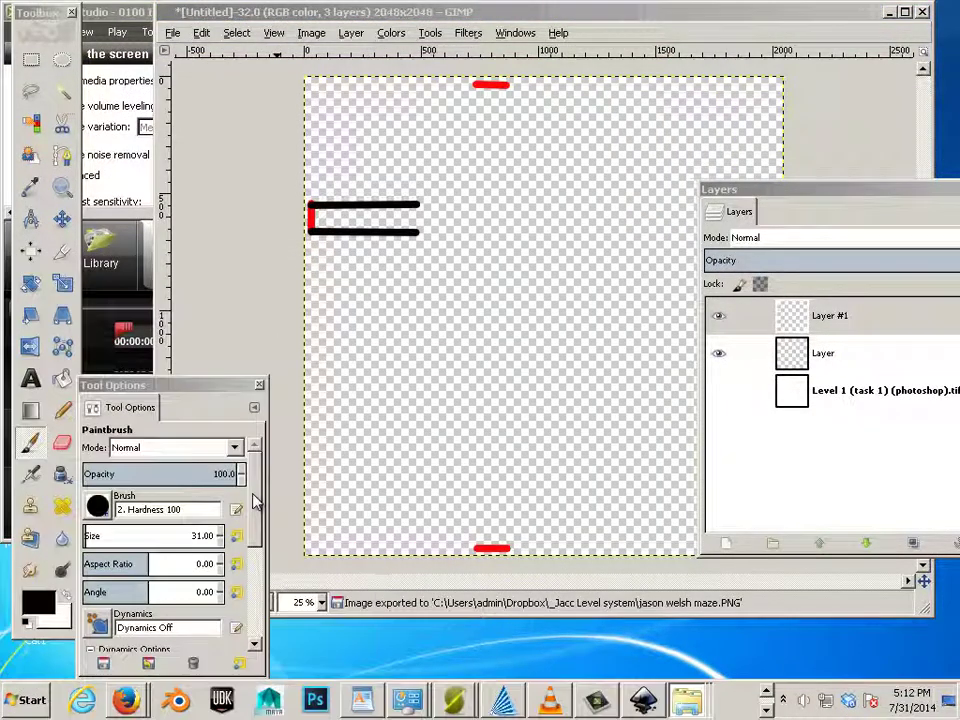
pyautogui.press('super+e')
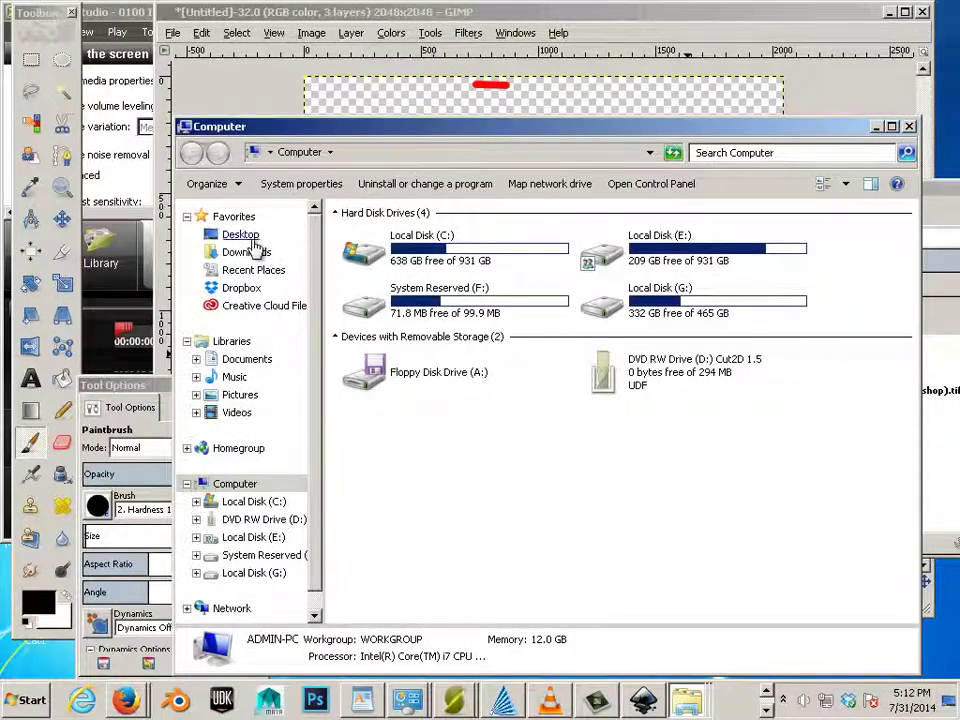
# Step: Navigate via Desktop and Dropbox into the _Jacc Level system folder and select the maze file
pyautogui.click(250, 238)
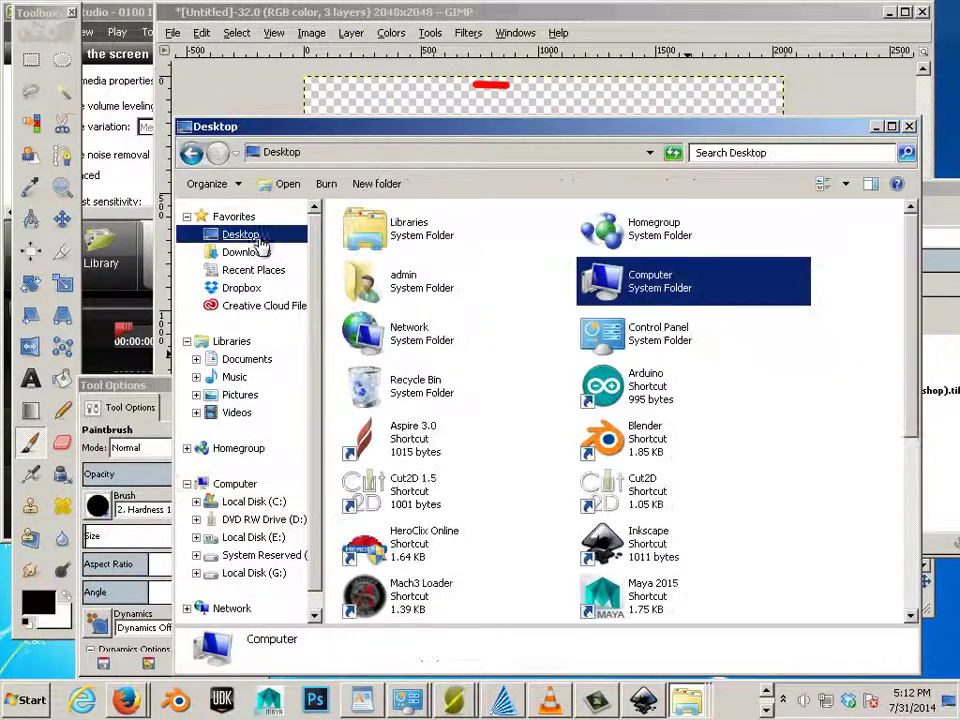
pyautogui.click(508, 324)
pyautogui.scroll(-5, 508, 328)
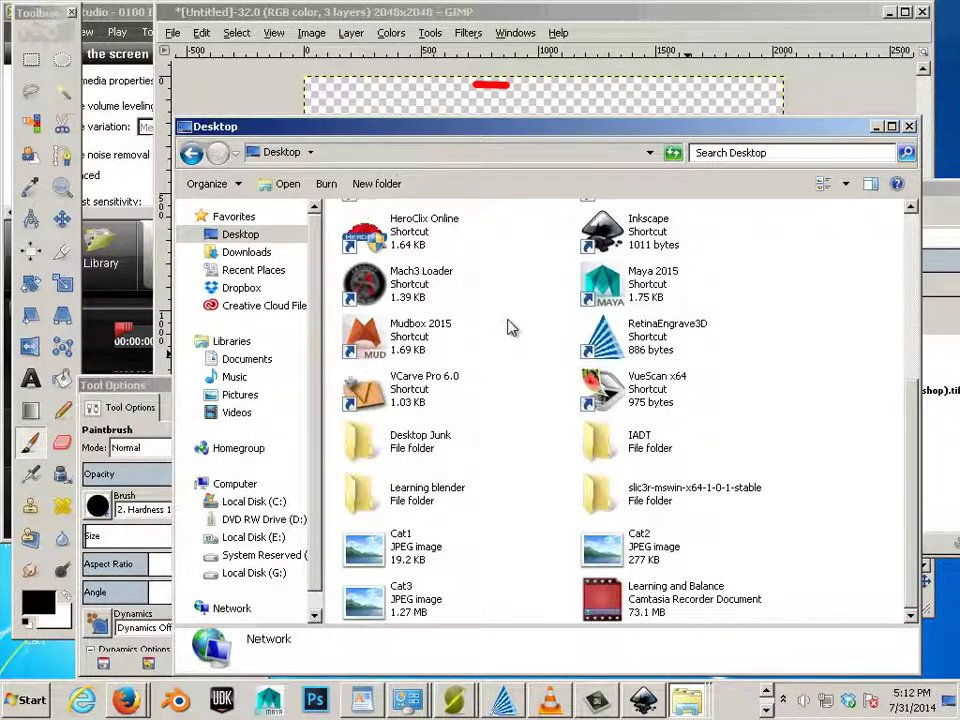
pyautogui.scroll(5, 508, 326)
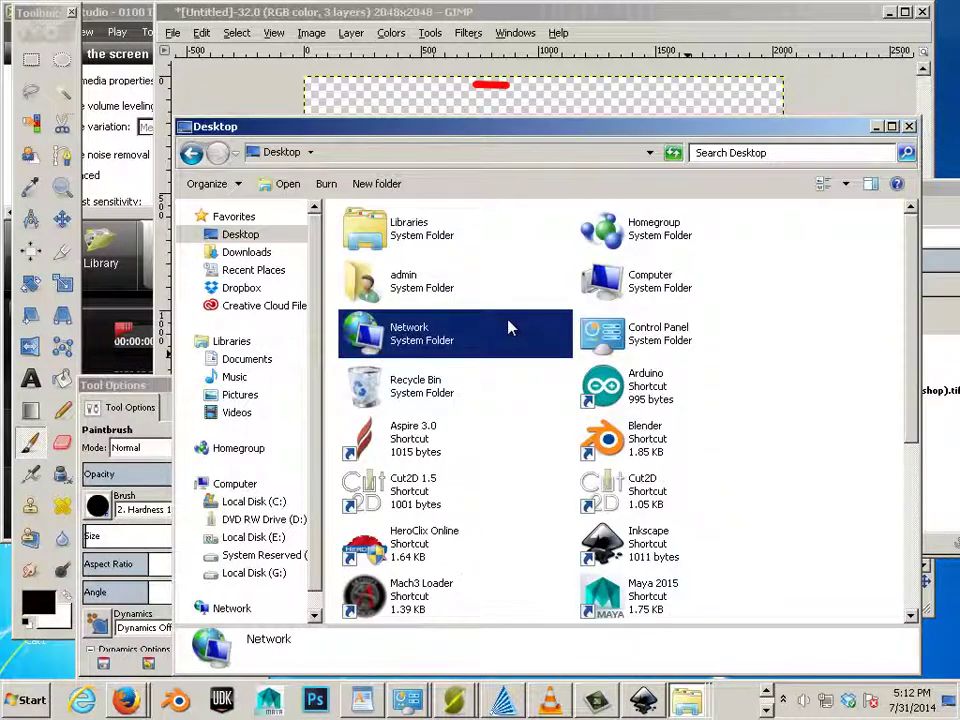
pyautogui.scroll(-5, 508, 326)
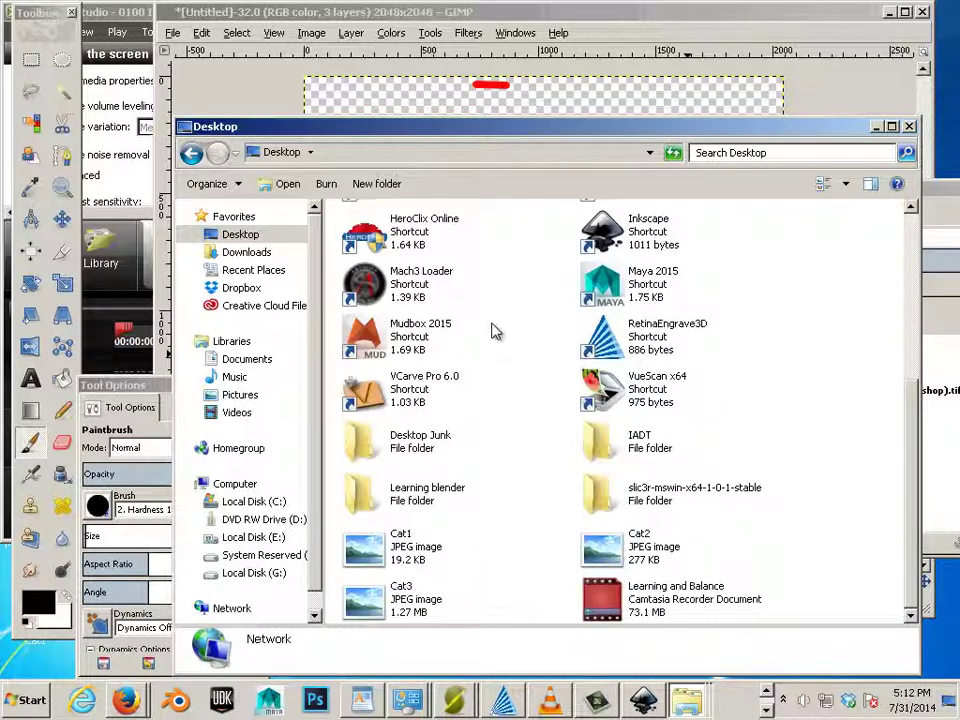
pyautogui.click(241, 287)
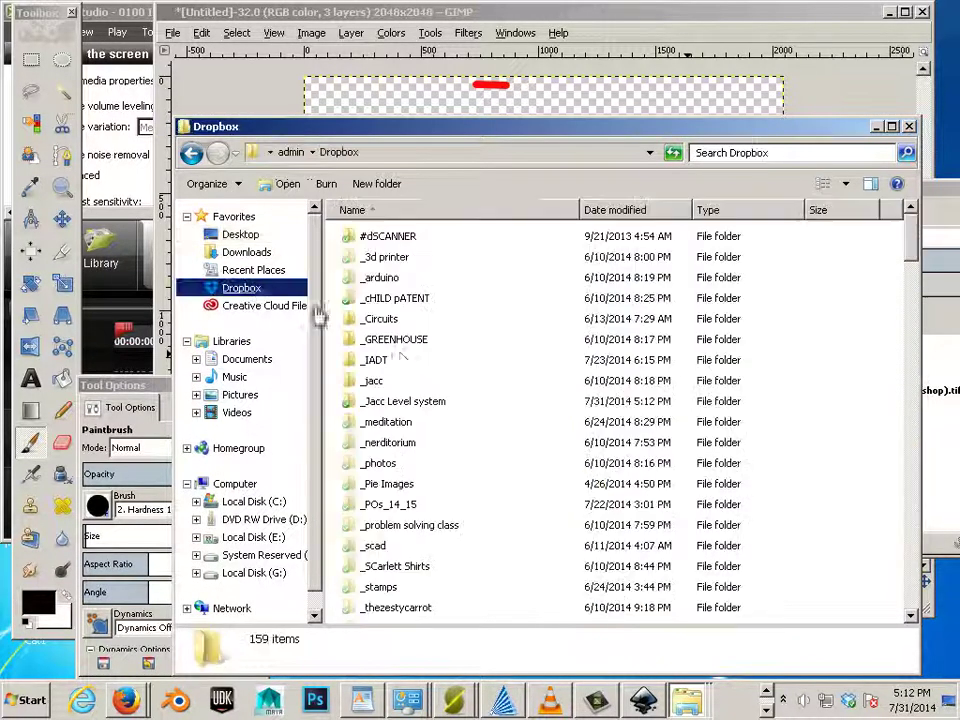
pyautogui.click(400, 381)
pyautogui.scroll(-2, 450, 388)
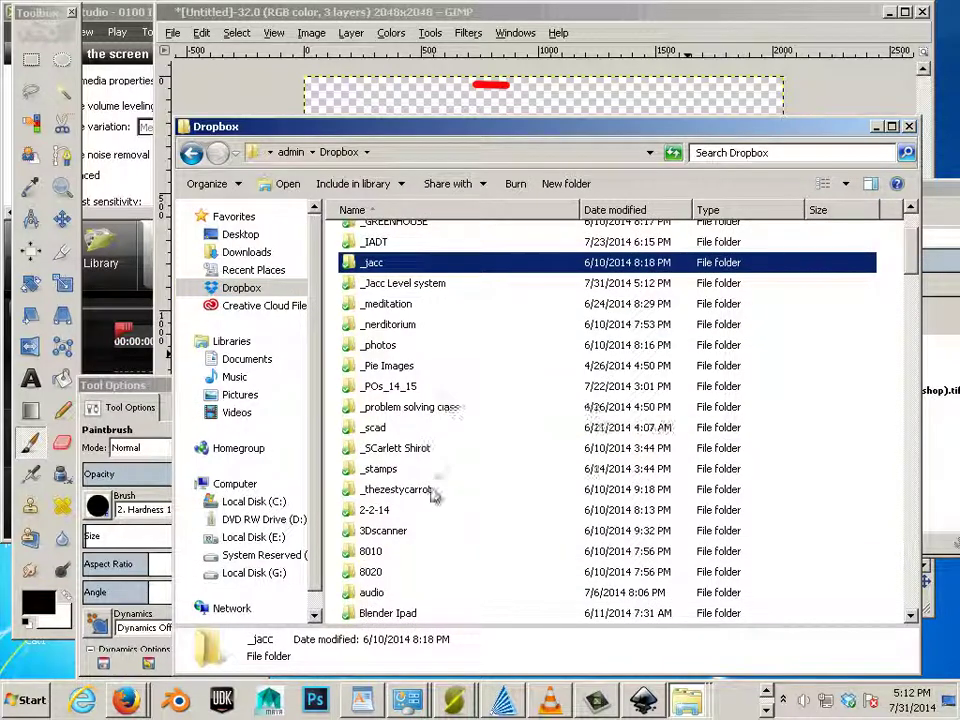
pyautogui.scroll(-2, 428, 494)
pyautogui.scroll(2, 424, 497)
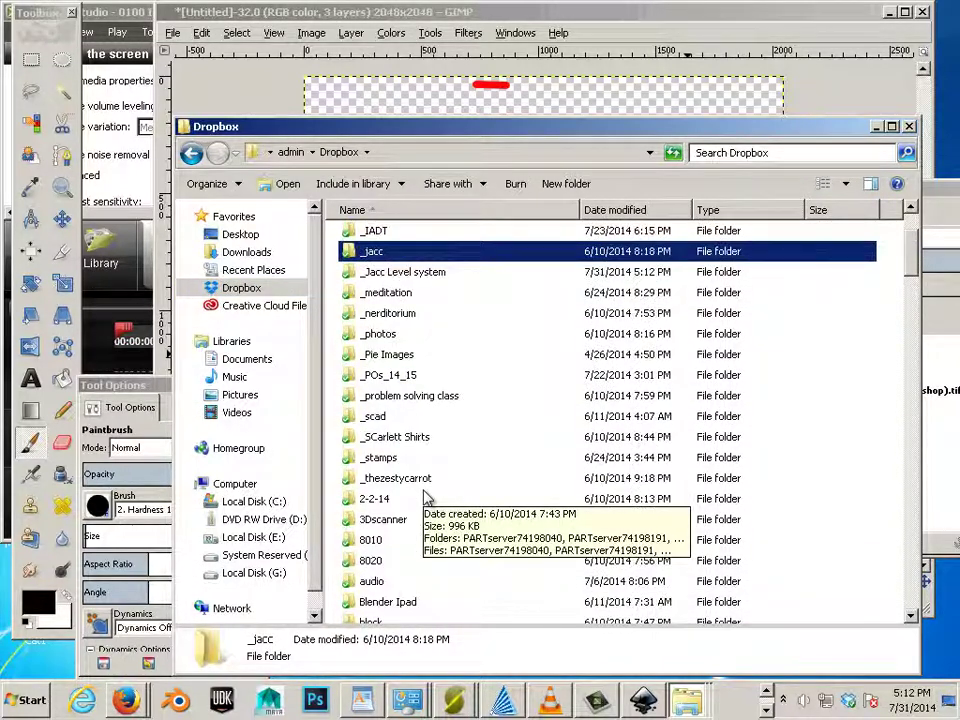
pyautogui.doubleClick(428, 272)
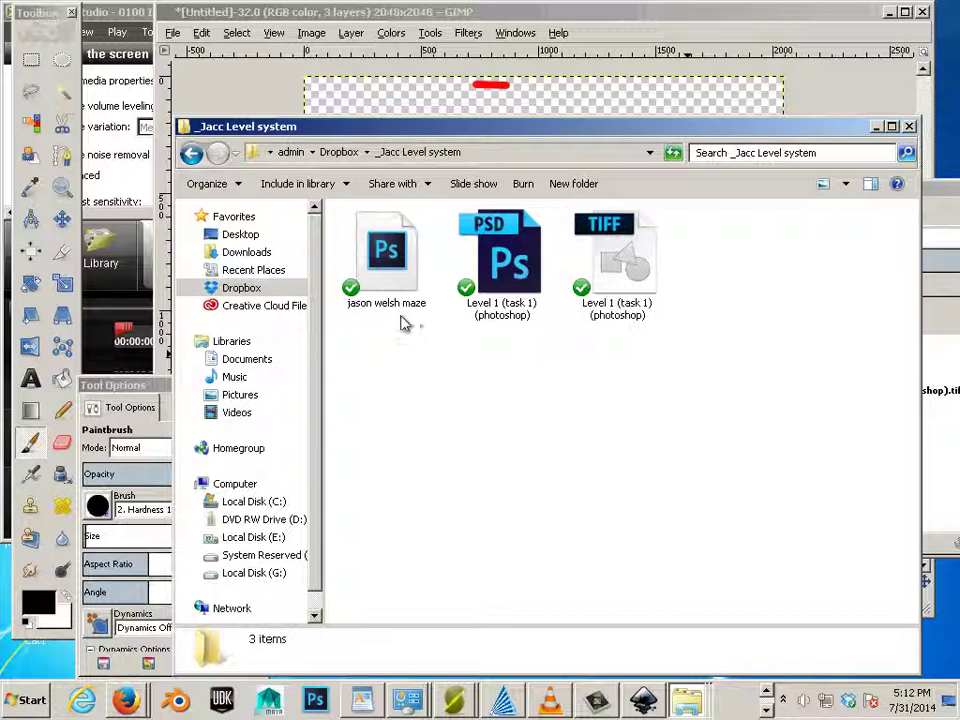
pyautogui.click(390, 265)
# Step: Preview the maze PNG in Windows Photo Viewer, then close the viewer
pyautogui.rightClick(365, 262)
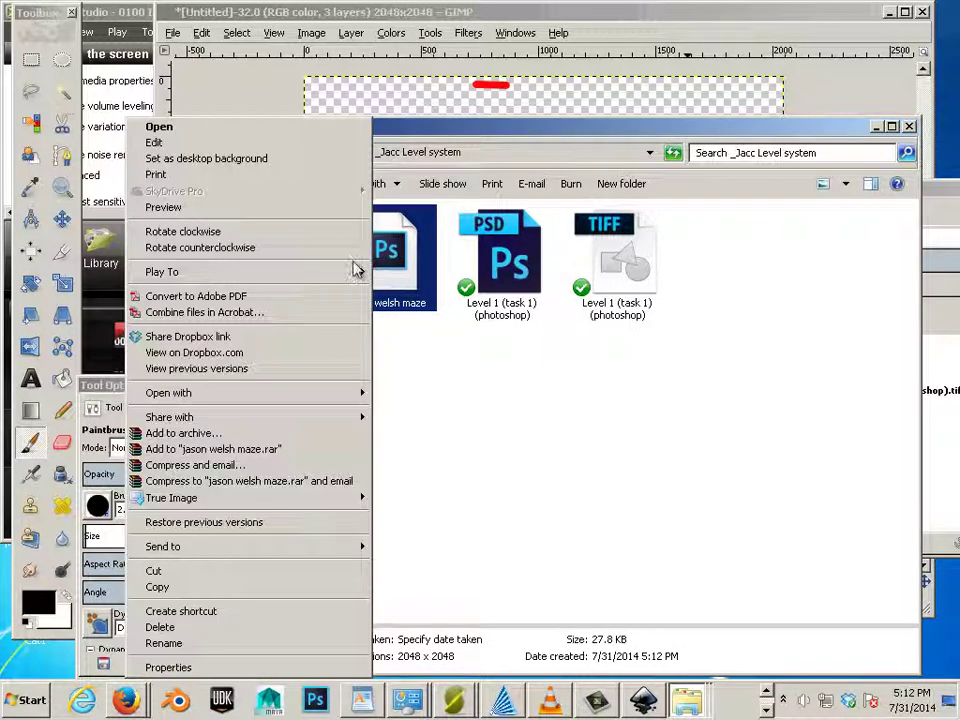
pyautogui.click(289, 212)
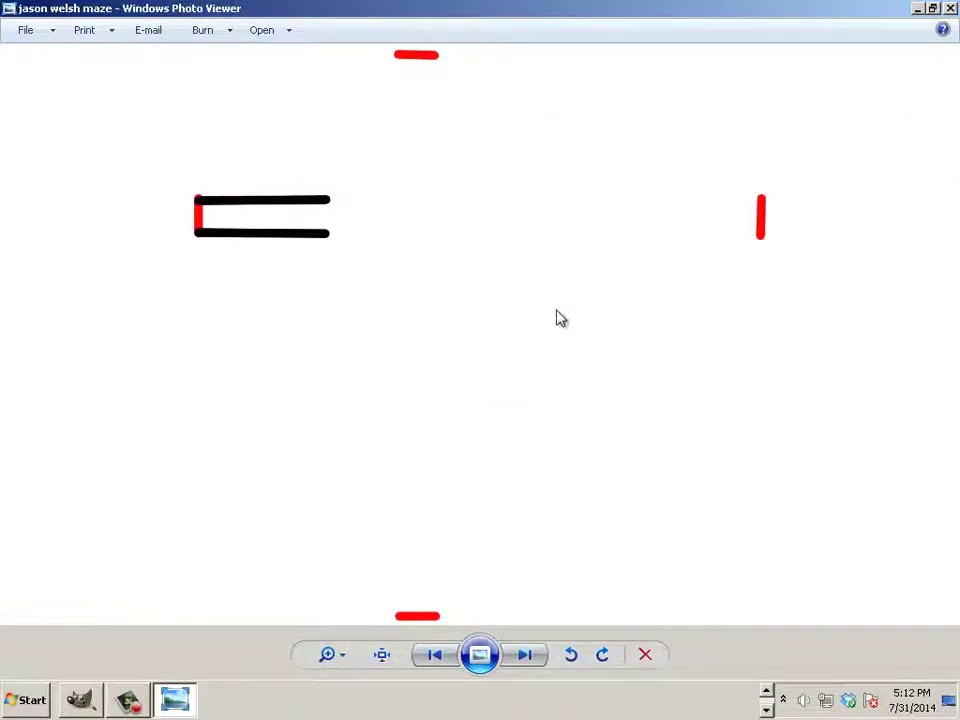
pyautogui.click(950, 8)
# Step: Set Internet Explorer as the default program for opening the maze PNG
pyautogui.rightClick(395, 277)
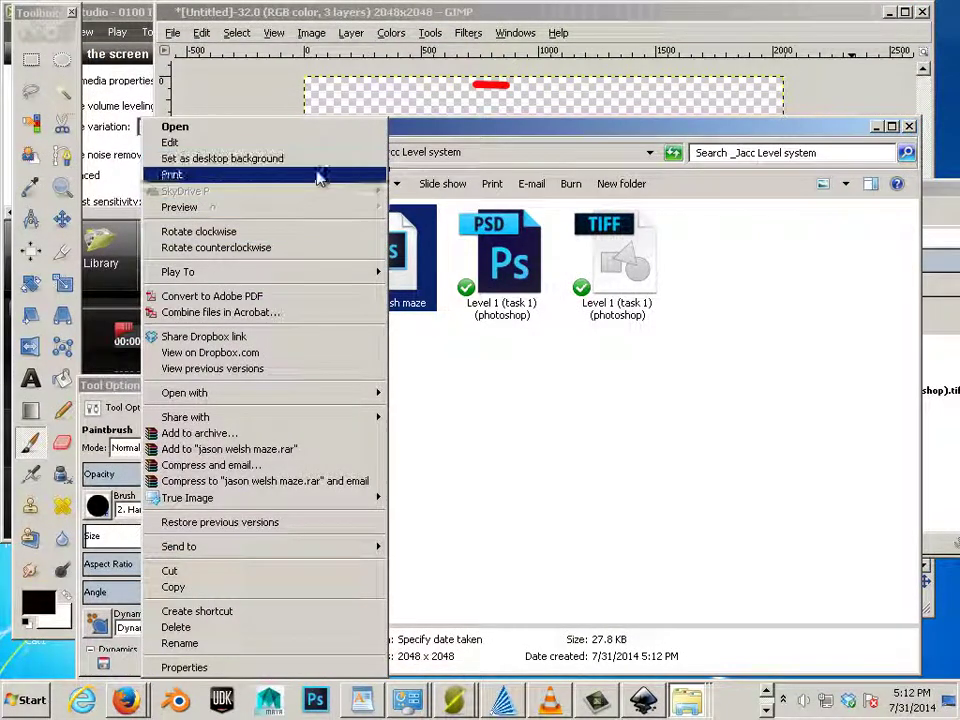
pyautogui.moveTo(317, 396)
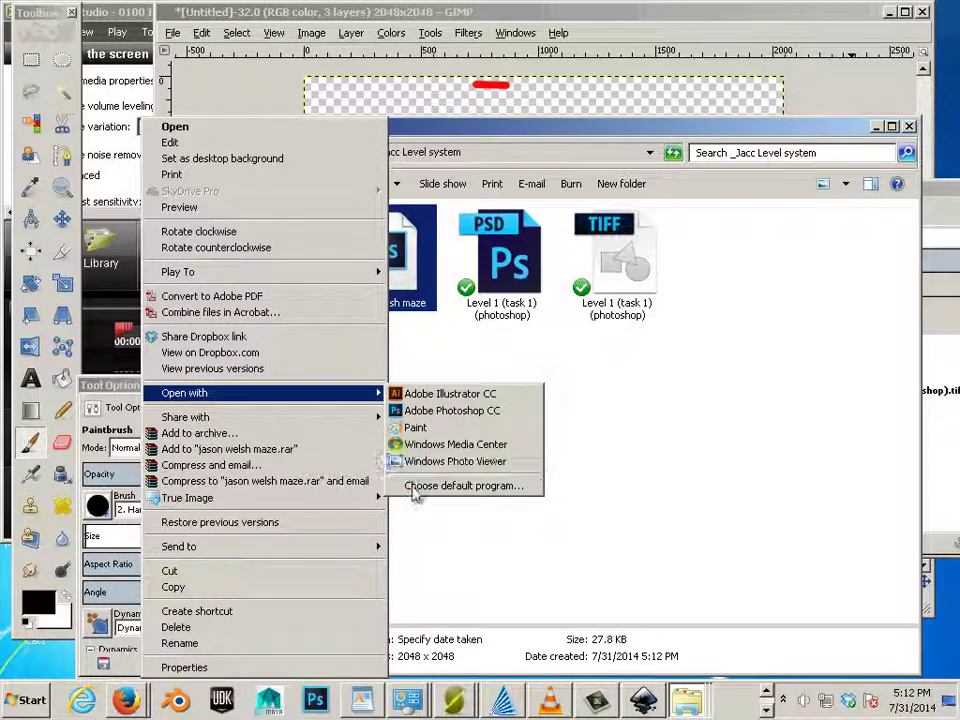
pyautogui.moveTo(283, 399)
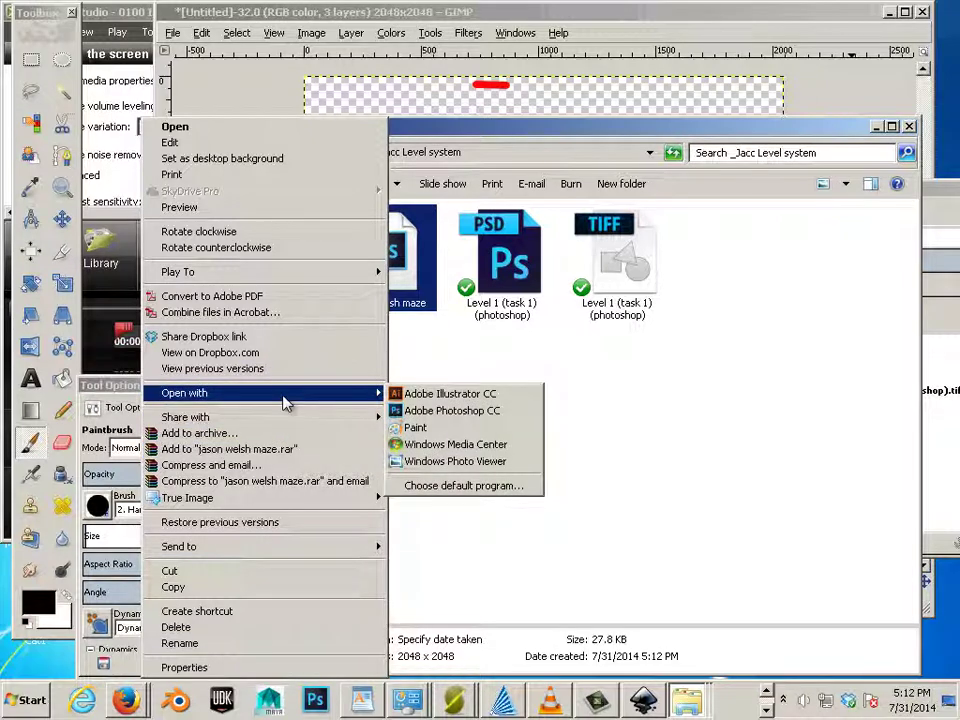
pyautogui.click(450, 486)
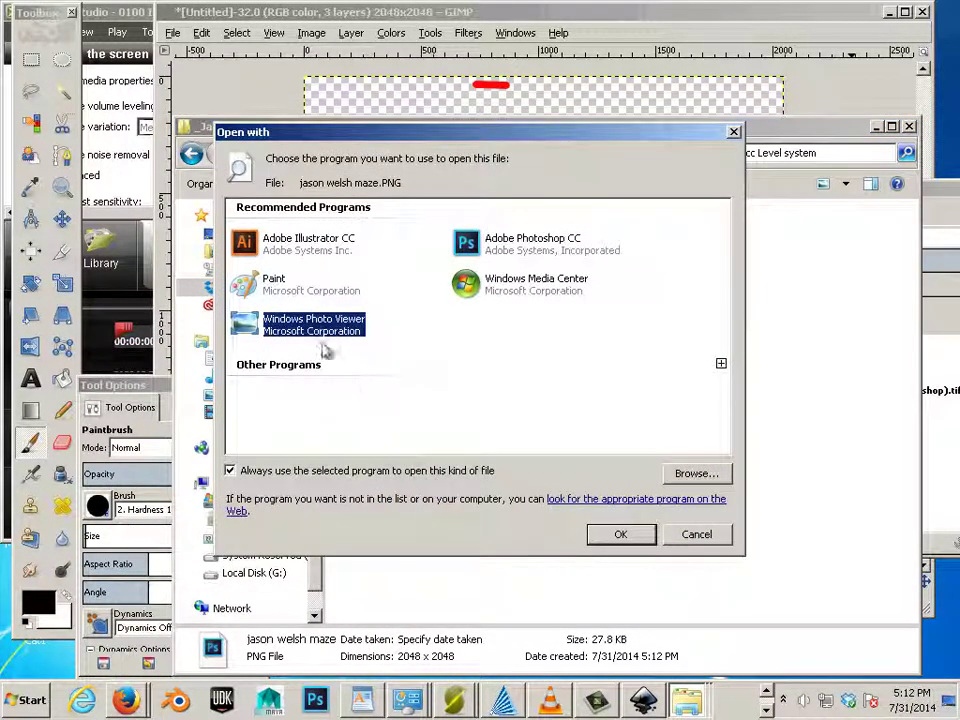
pyautogui.click(720, 363)
pyautogui.scroll(-2, 611, 388)
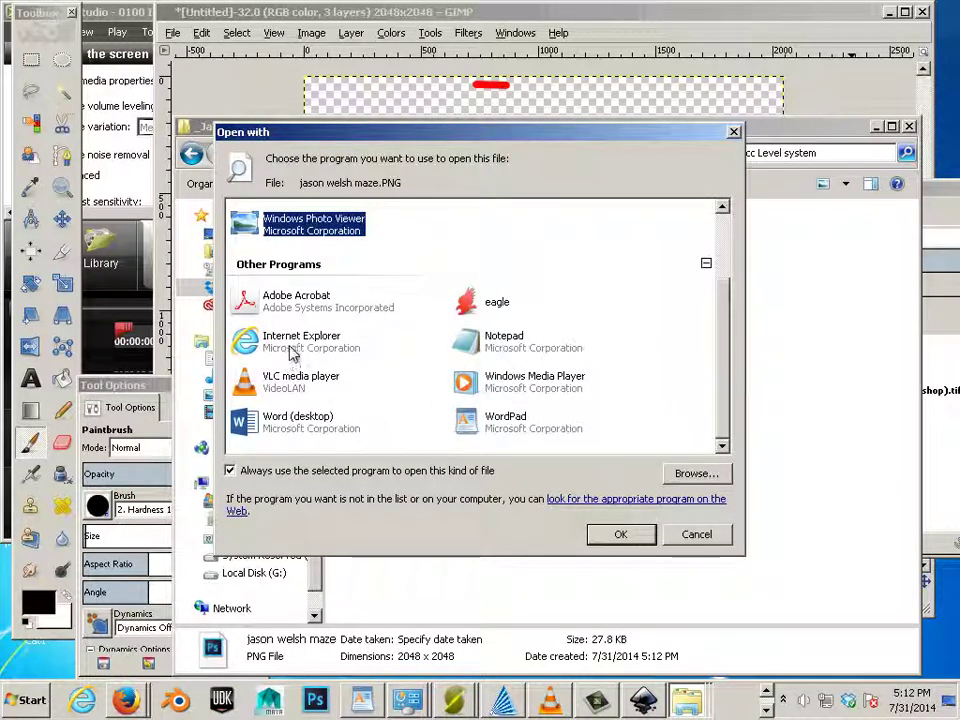
pyautogui.click(343, 347)
pyautogui.click(620, 534)
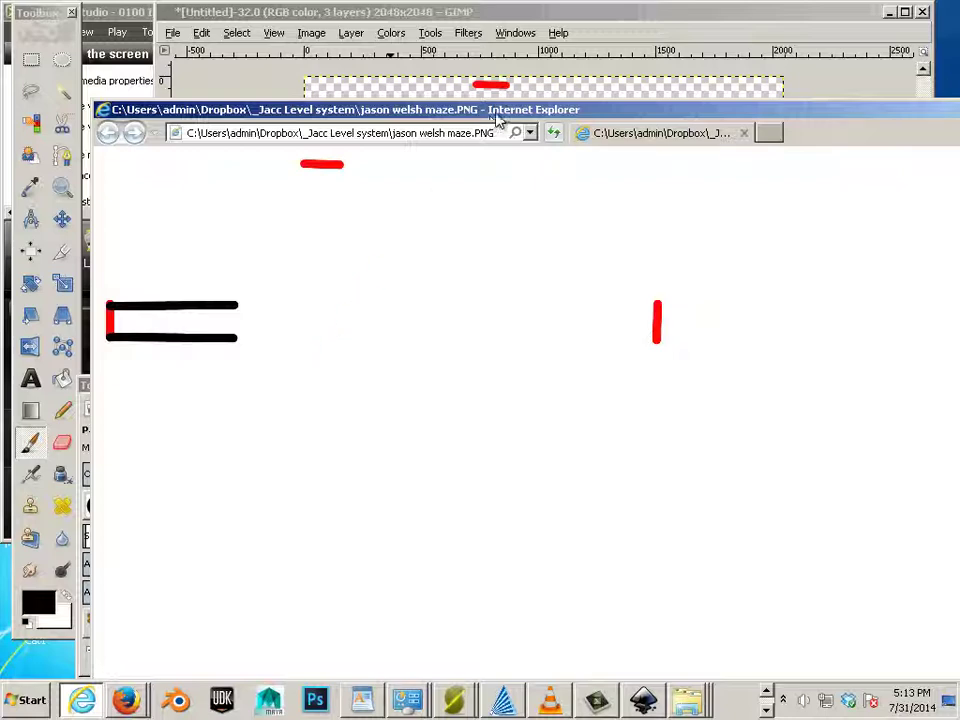
# Step: Close the Internet Explorer maze view and bring the GIMP image back to front
pyautogui.hotkey('alt', 'F4')
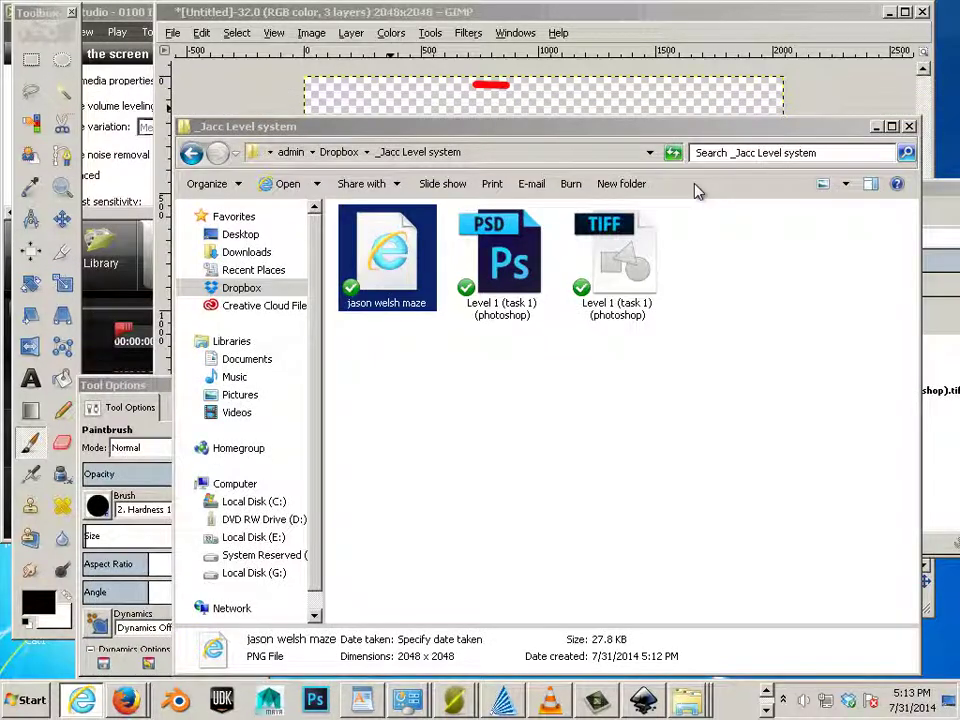
pyautogui.click(448, 43)
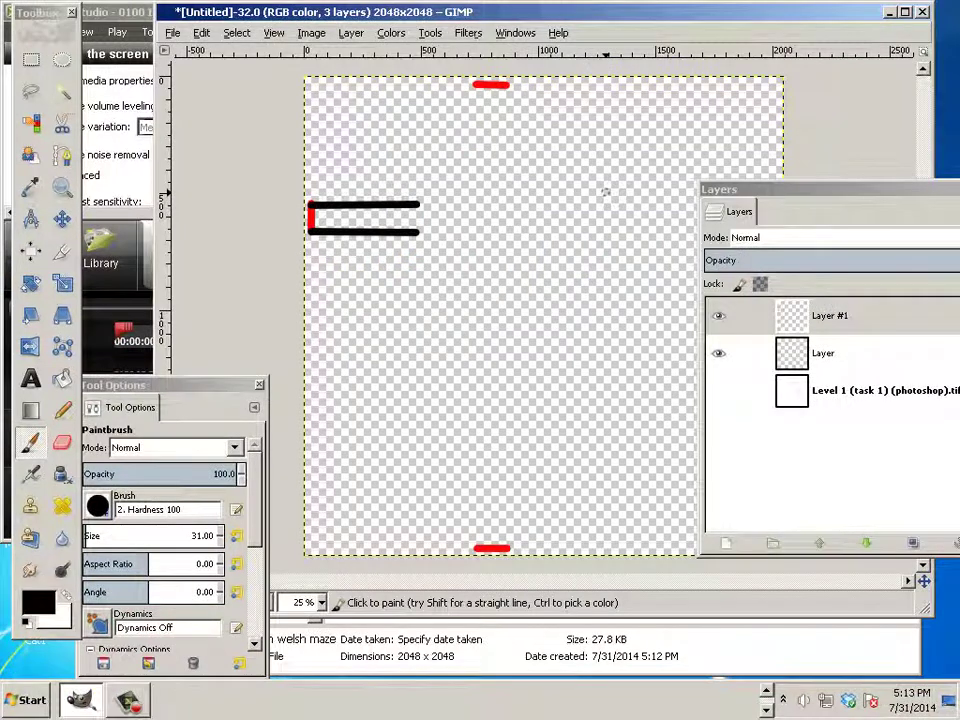